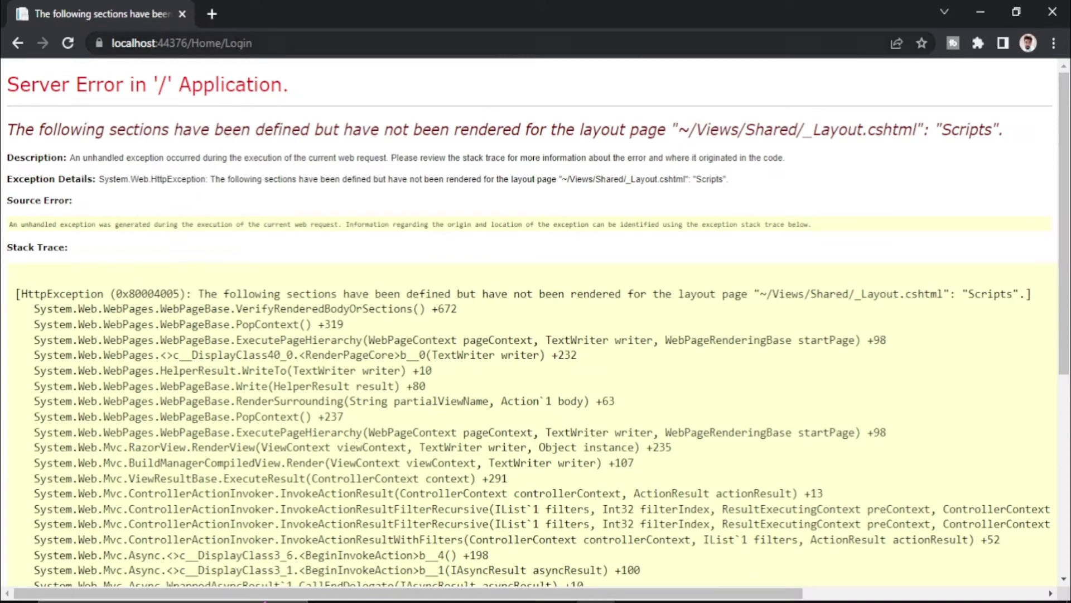
Inspect the Home/Login address and the layout file path in the browser's error heading.
double_click(273, 43)
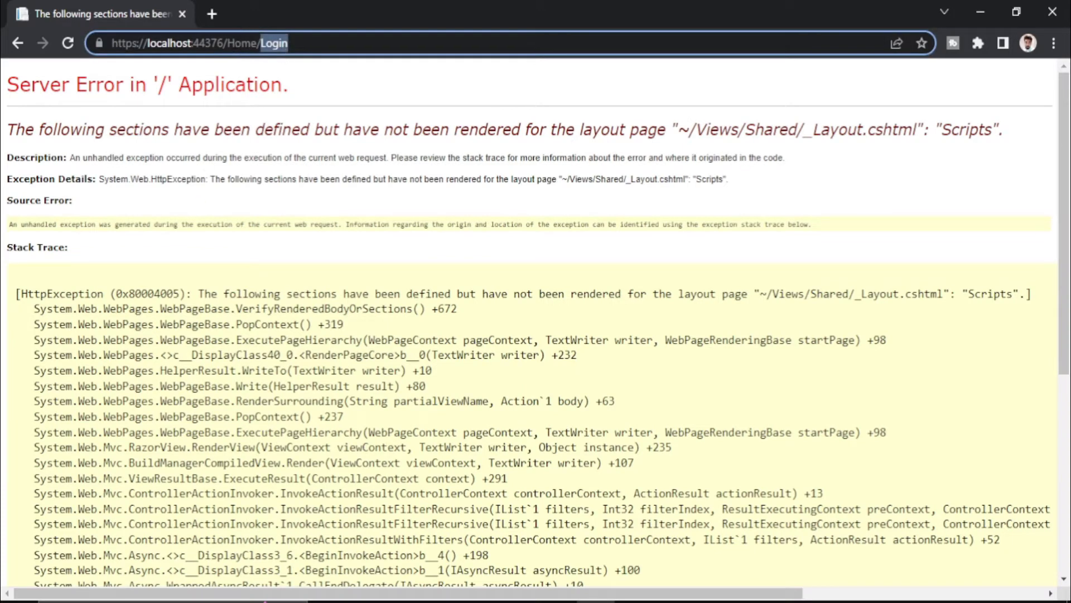
double_click(242, 43)
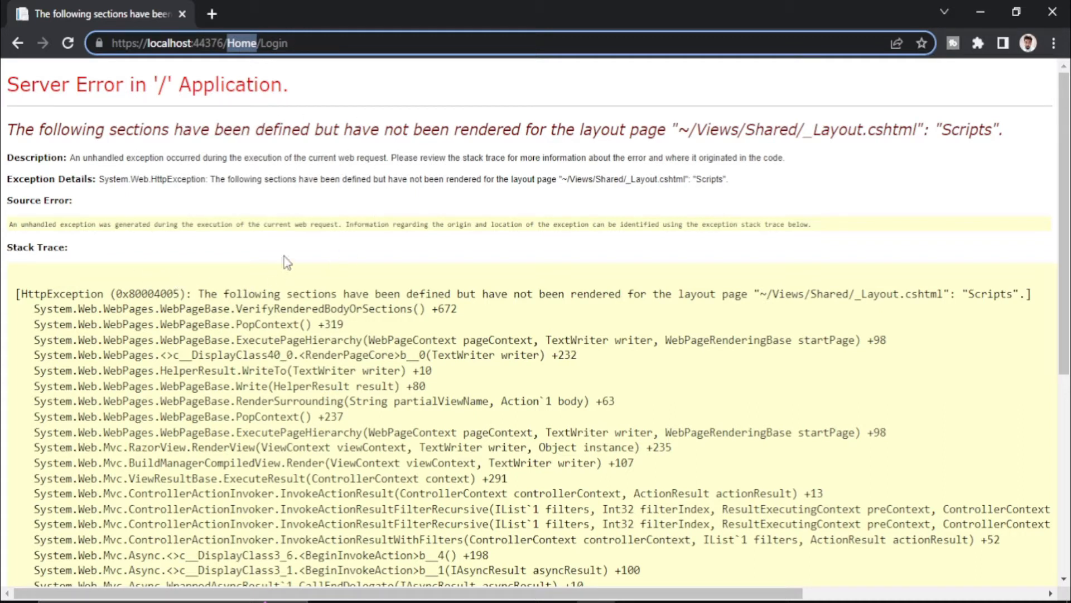
double_click(273, 43)
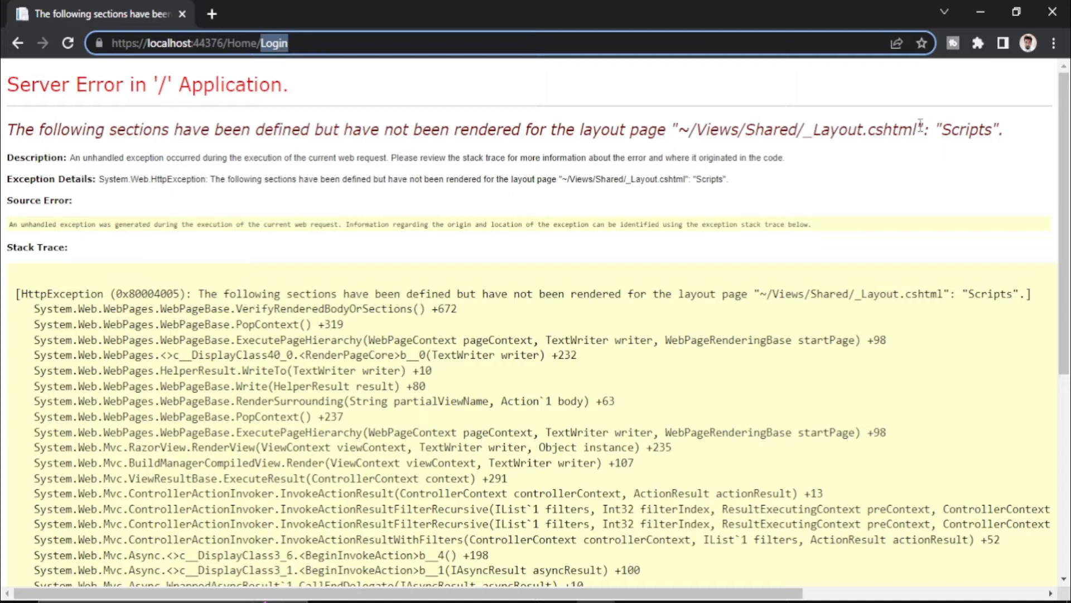
drag(919, 129, 698, 134)
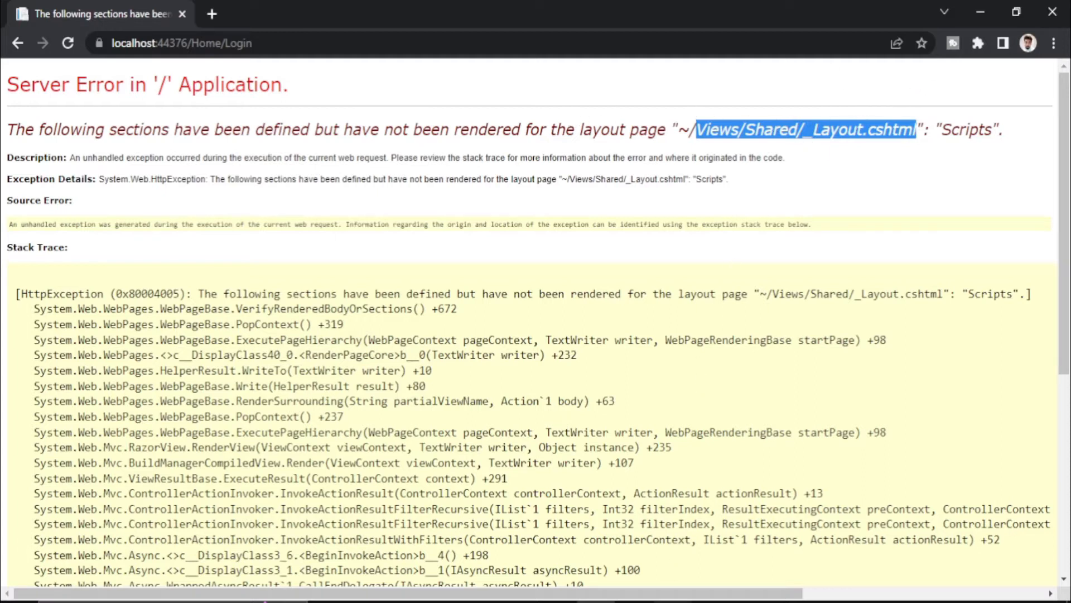
Review the _Layout.cshtml script code and the Login view's form markup in Visual Studio.
click(671, 596)
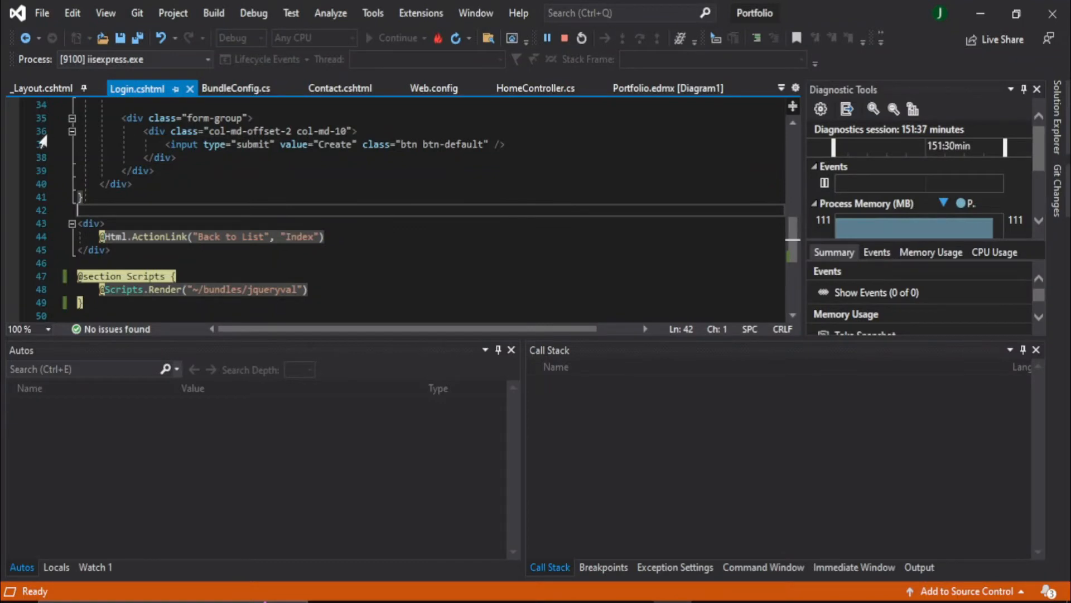
click(53, 90)
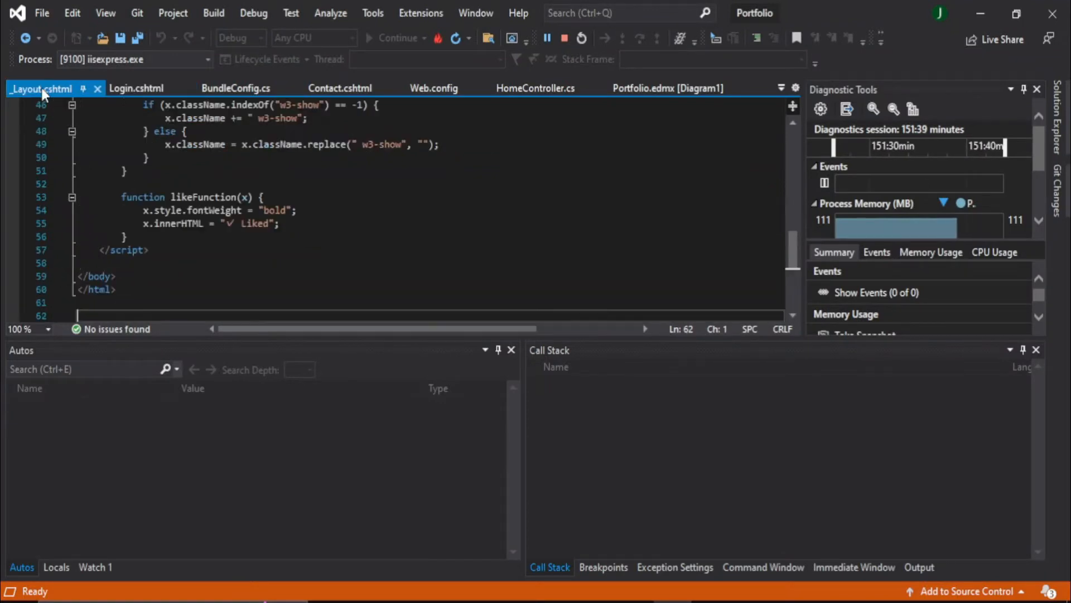
click(279, 223)
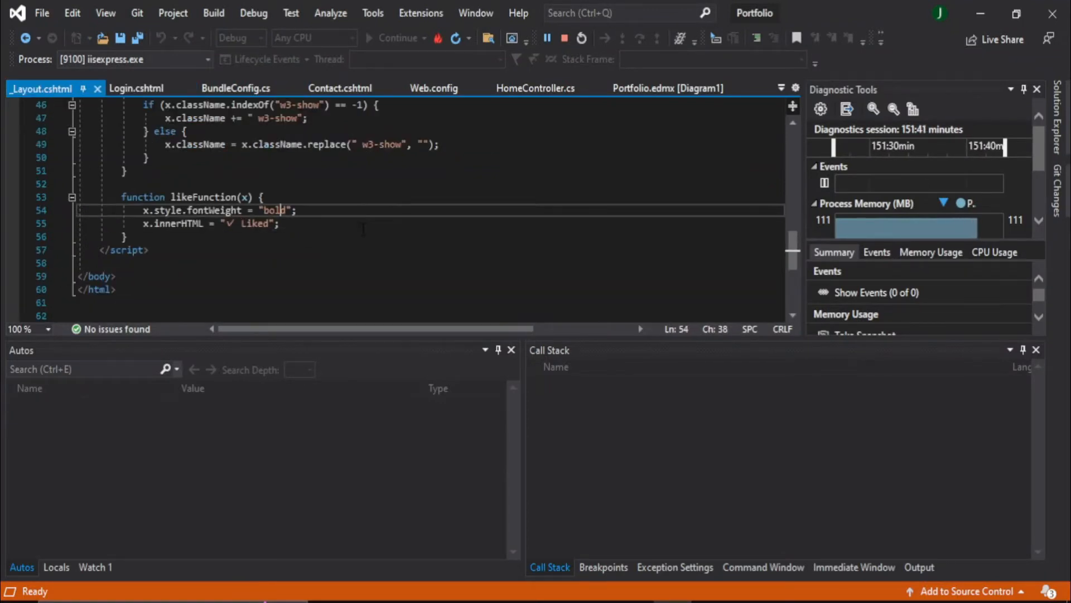
scroll(364, 226, up, 5)
scroll(365, 226, up, 5)
scroll(364, 227, up, 5)
key(Up)
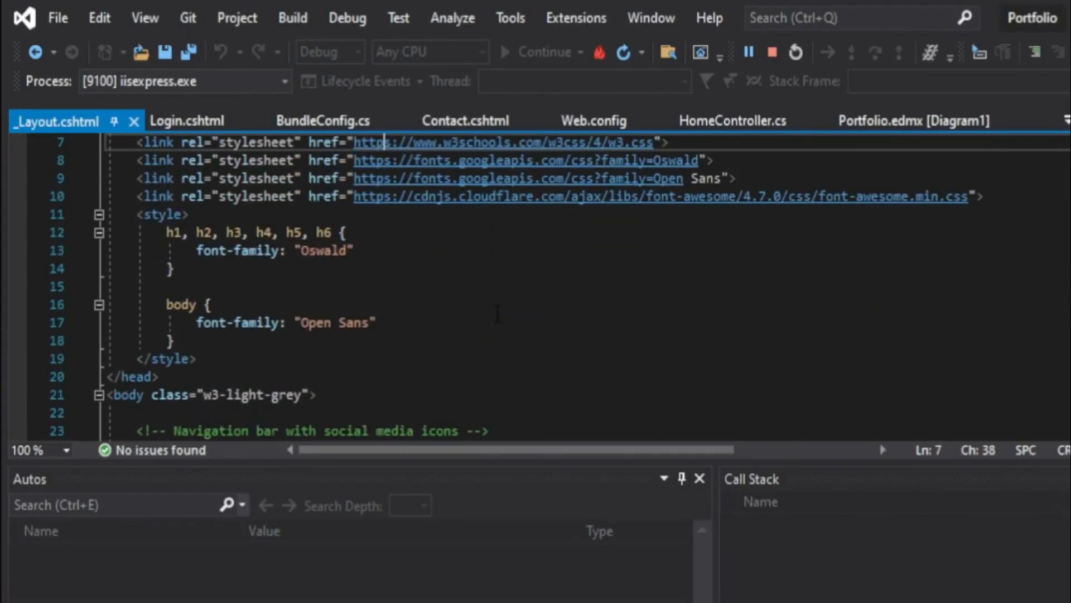
click(187, 121)
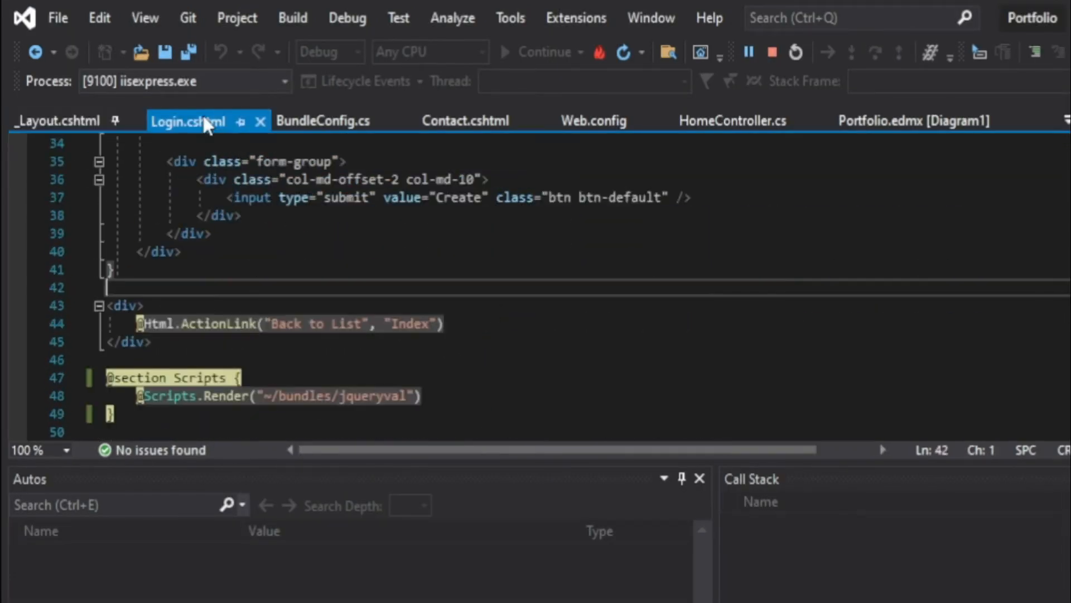
key(Up)
key(Up)
key(Up)
key(Up)
key(Up)
key(Up)
key(Up)
key(Up)
key(Up)
key(Up)
key(Up)
key(Up)
key(Up)
key(Down)
key(Down)
key(Down)
key(Down)
key(Down)
key(Down)
key(Down)
key(Down)
key(Down)
key(Down)
key(Down)
key(Down)
key(Down)
key(Down)
key(Down)
key(Down)
key(Down)
key(Down)
key(Down)
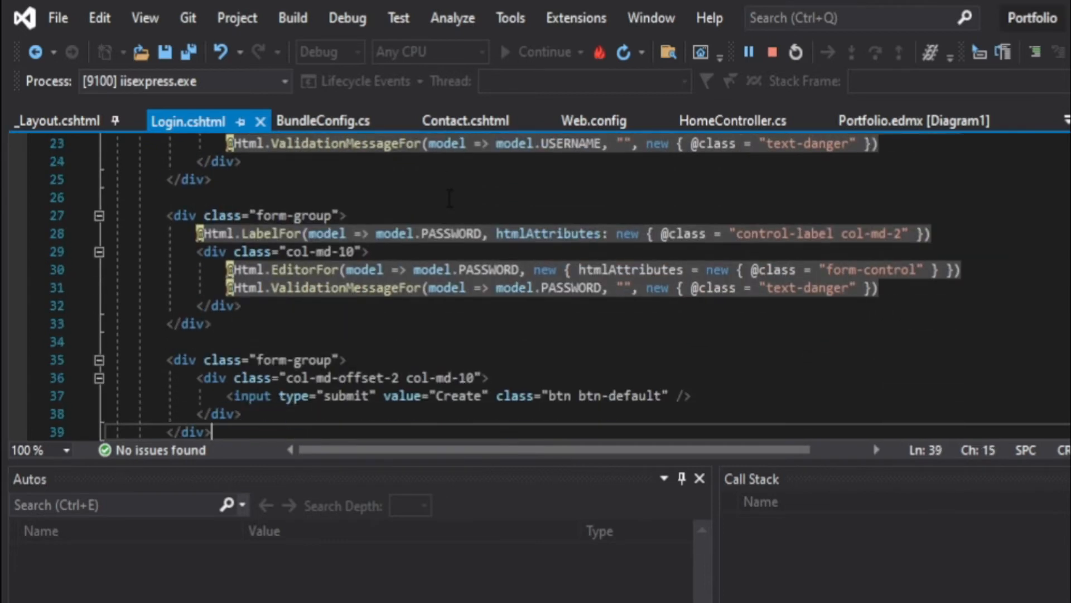
key(Up)
key(Up)
key(Up)
key(Up)
key(Up)
key(Up)
key(Up)
key(Up)
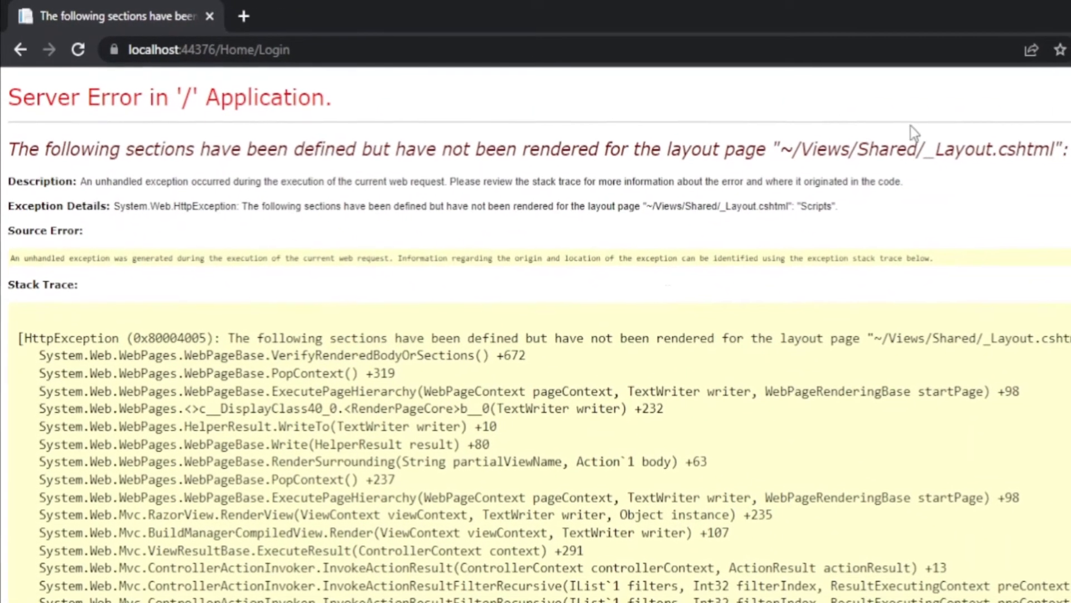
Check the word Scripts in the error, then scan _Layout.cshtml from head to footer scripts.
double_click(1065, 152)
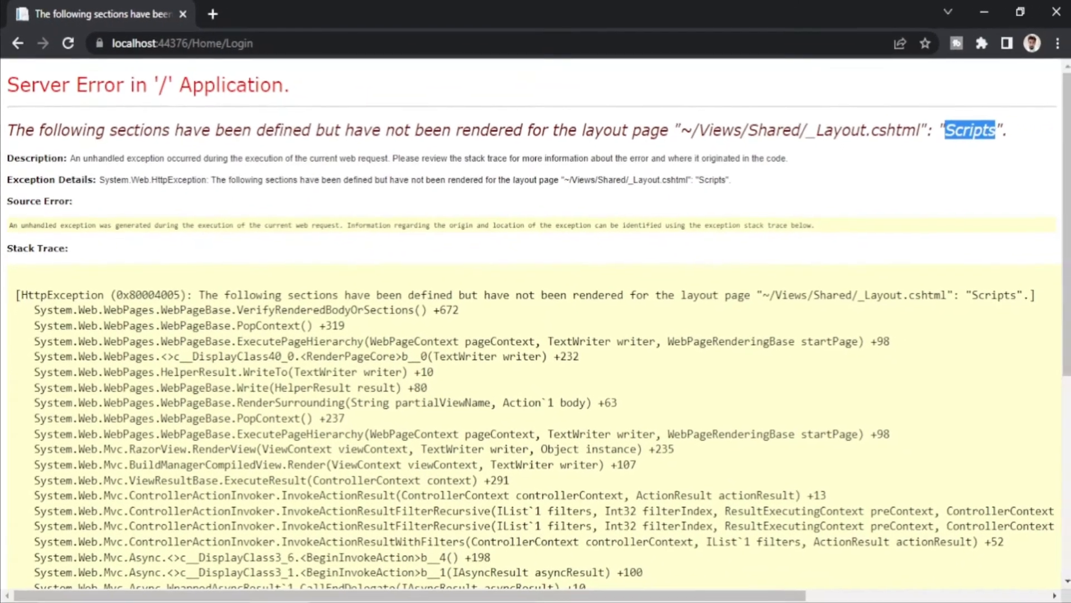
key(alt+Tab)
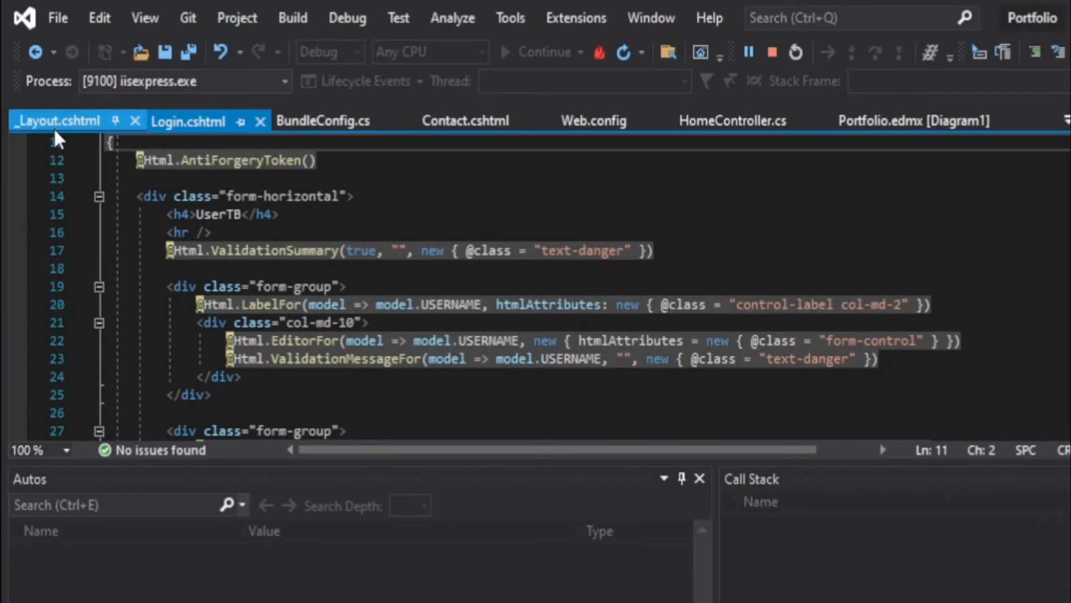
click(58, 121)
click(458, 343)
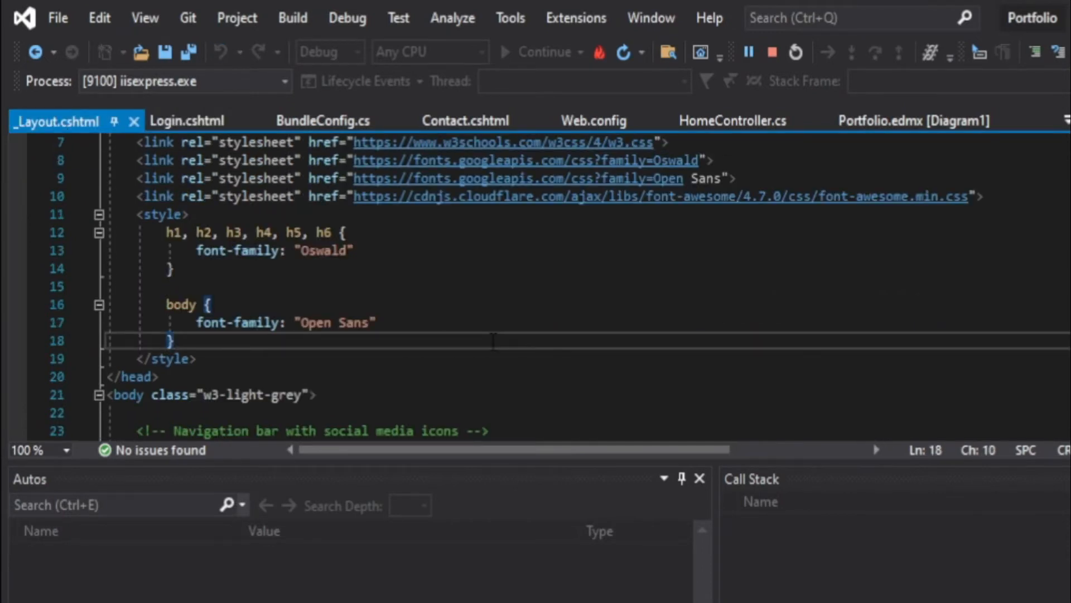
click(492, 306)
click(176, 160)
key(Page_Up)
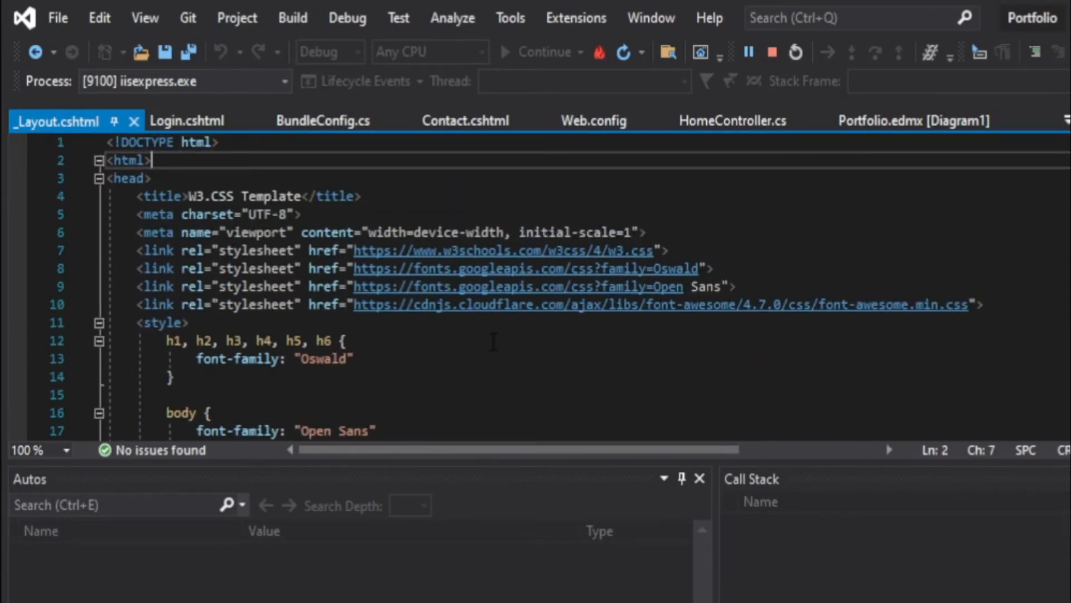
key(Page_Down)
key(Page_Down)
key(Down)
key(Down)
key(Down)
key(Down)
key(Down)
key(Page_Down)
key(Down)
key(Down)
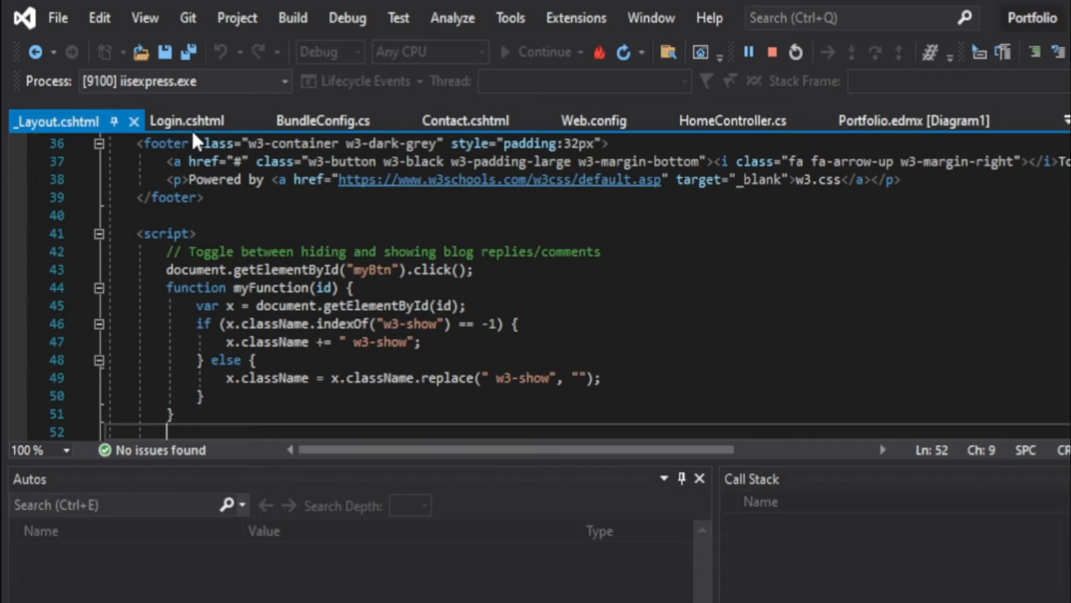
mouse_move(188, 121)
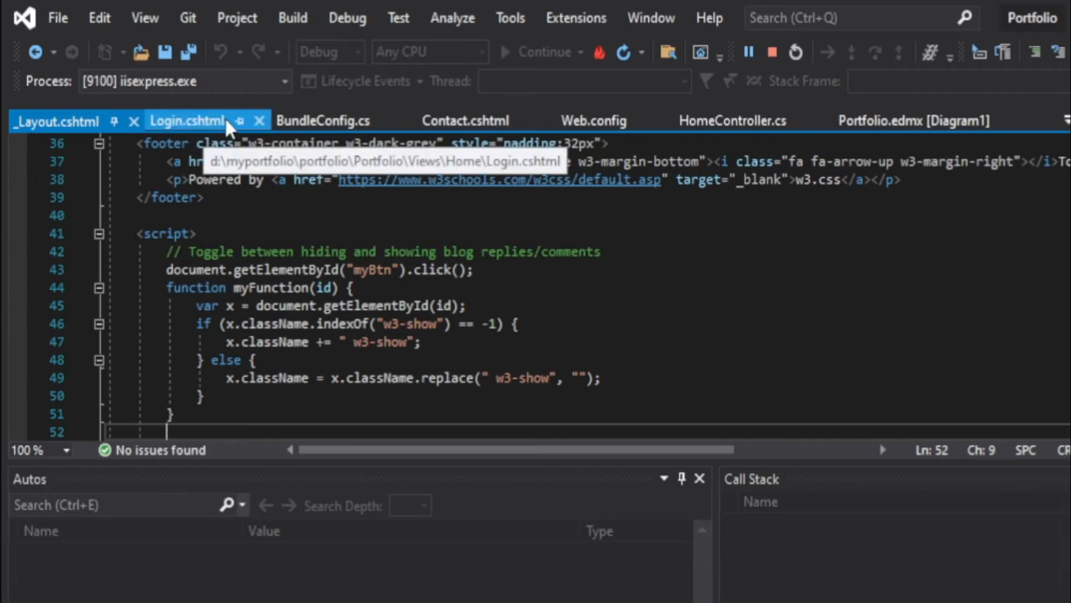
Jump to the end of Login.cshtml and compare it against the browser's error page.
click(192, 118)
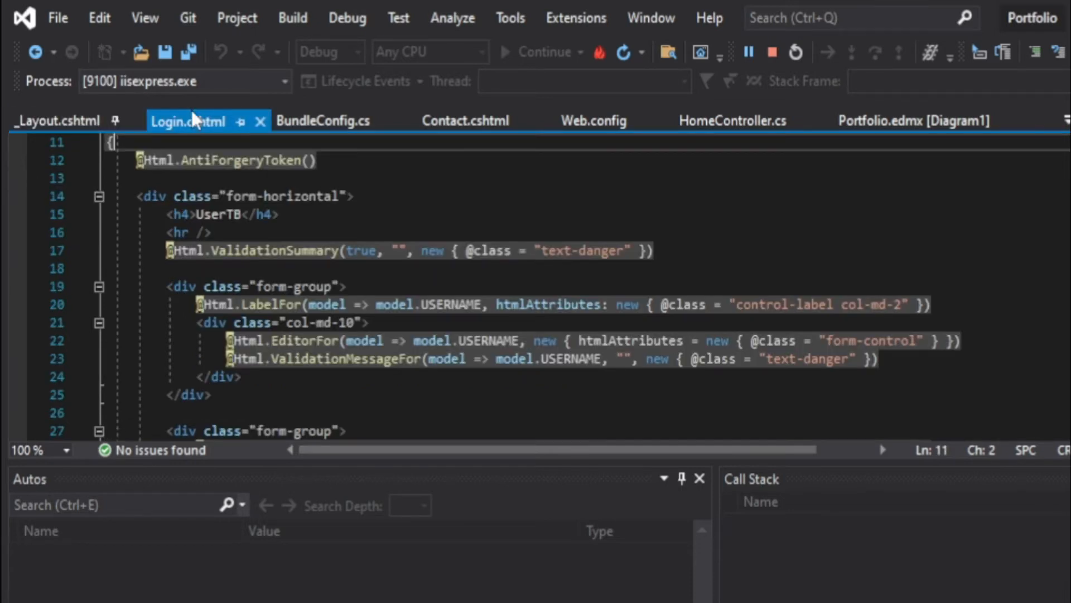
key(Down)
key(Down)
key(Down)
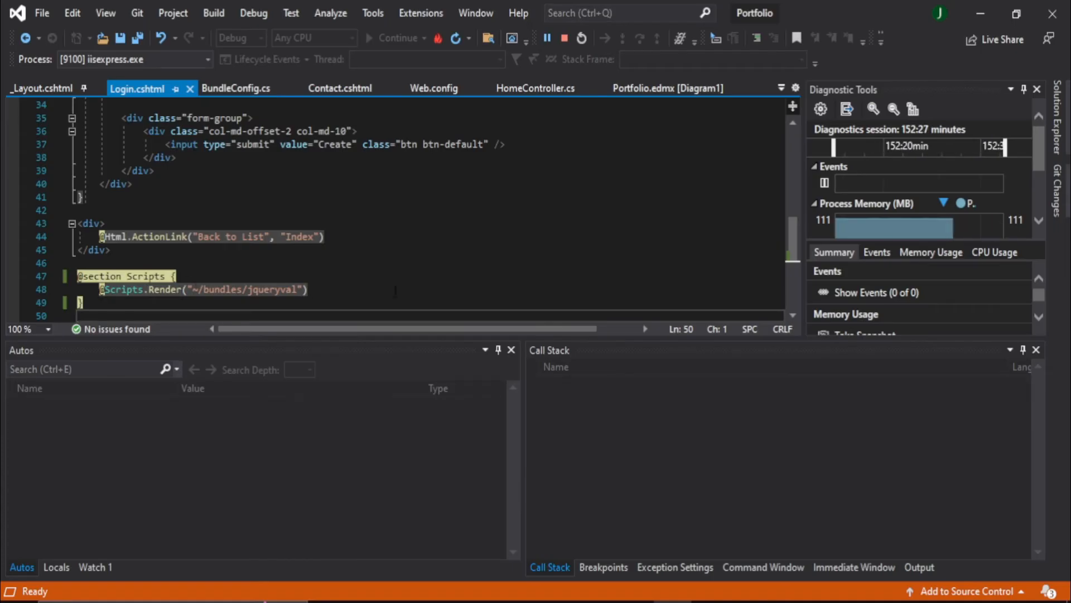
click(1062, 127)
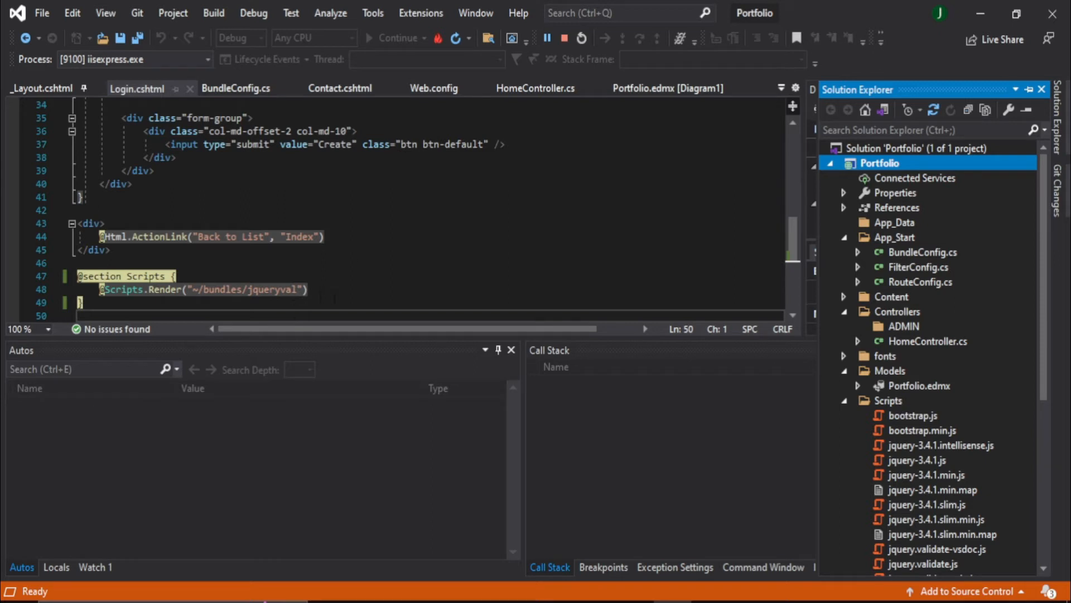
click(590, 596)
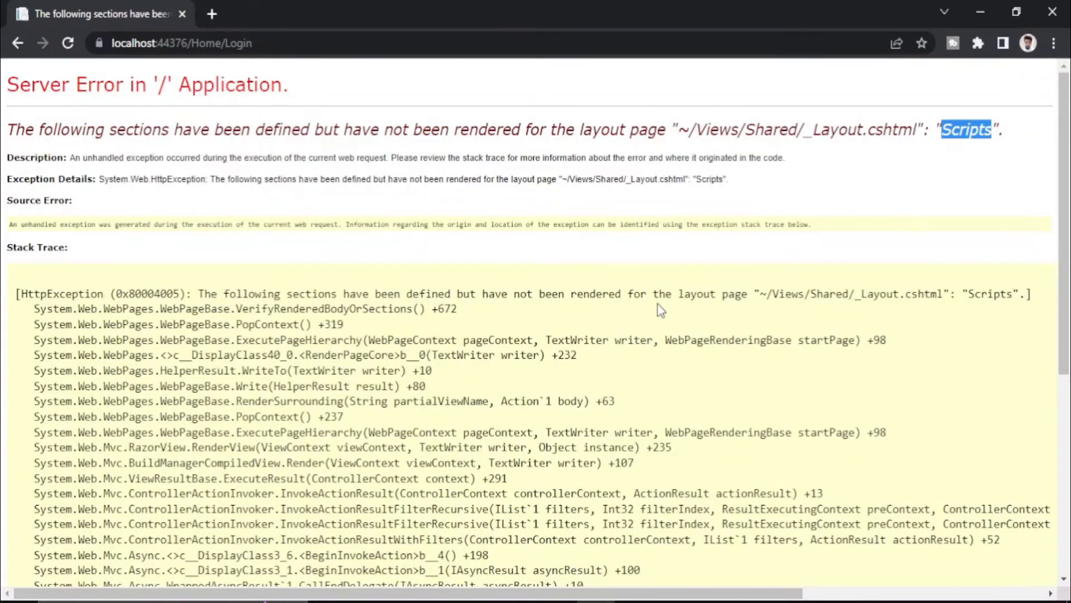
click(264, 597)
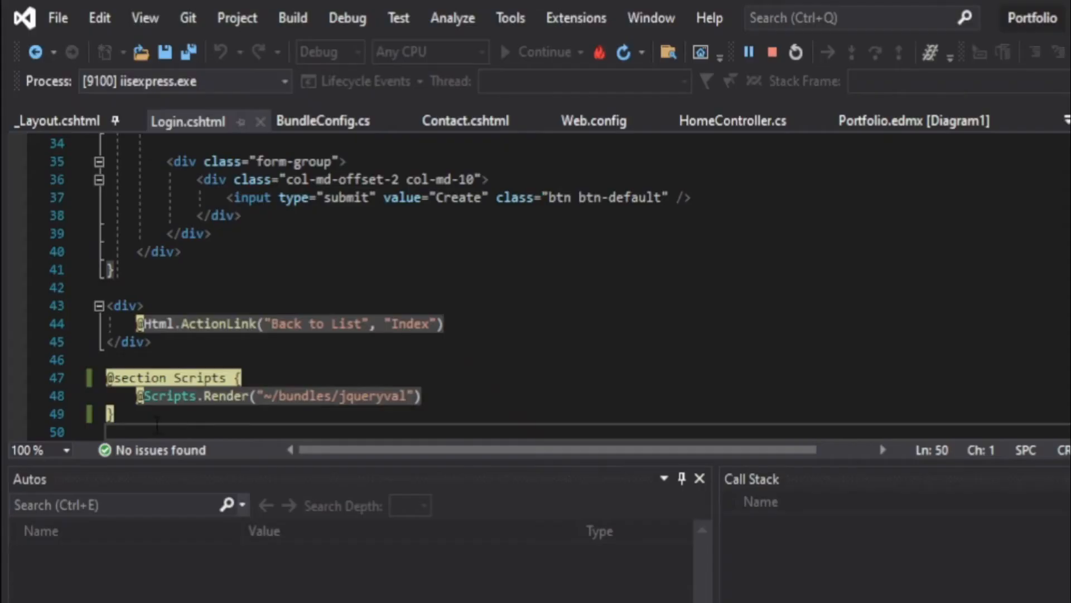
drag(117, 423, 87, 378)
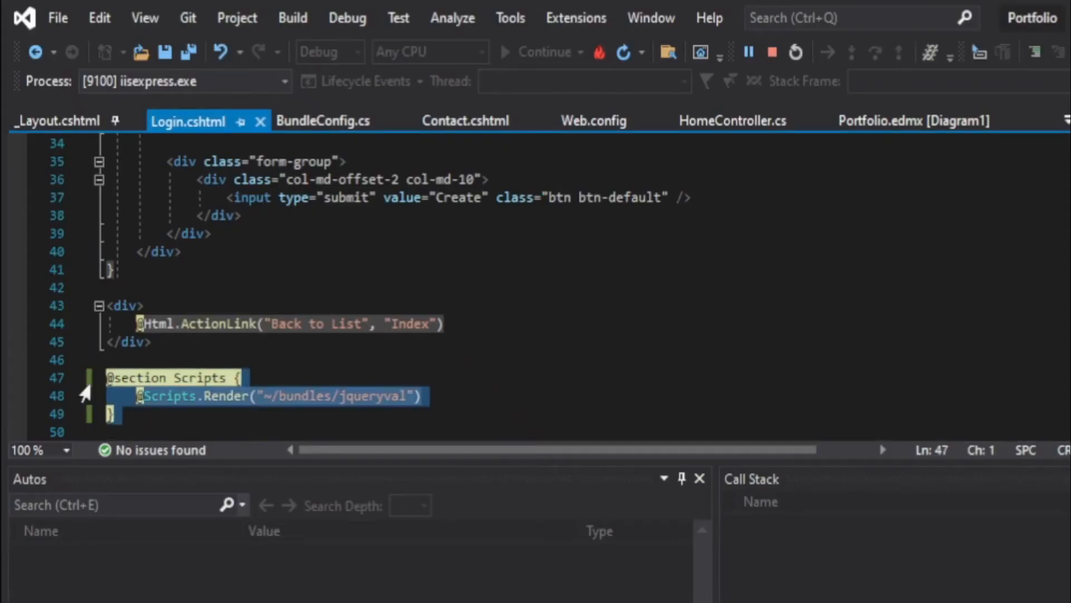
key(ctrl+k)
key(ctrl+c)
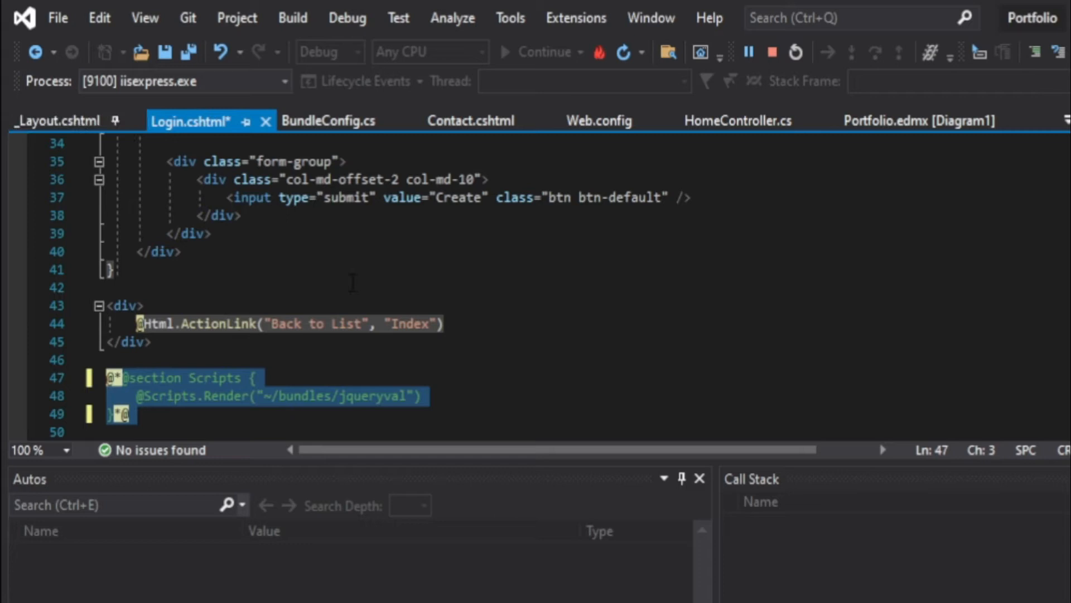
key(ctrl+s)
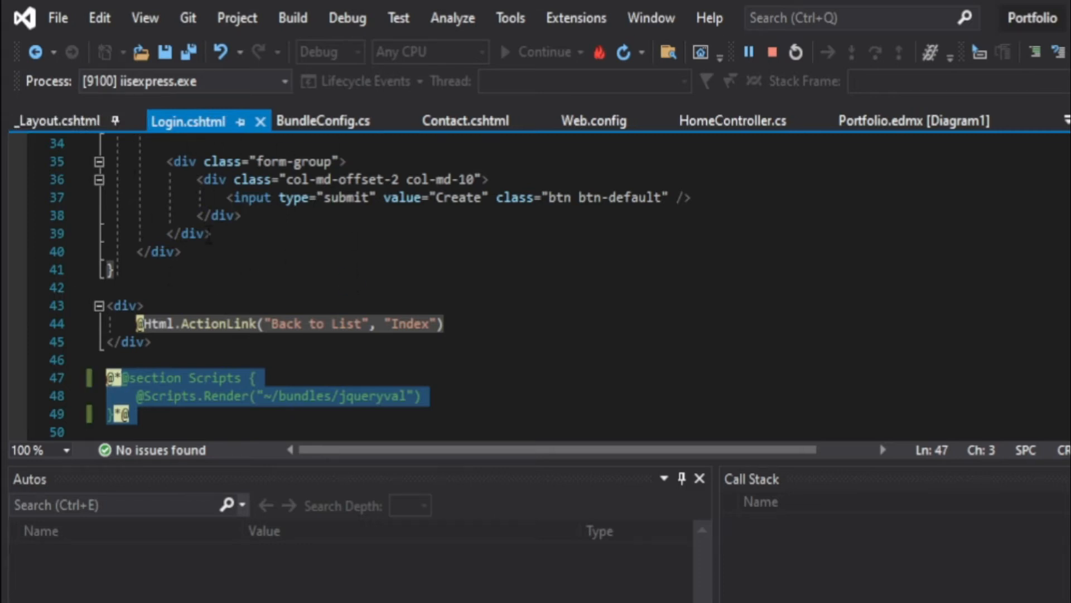
click(59, 120)
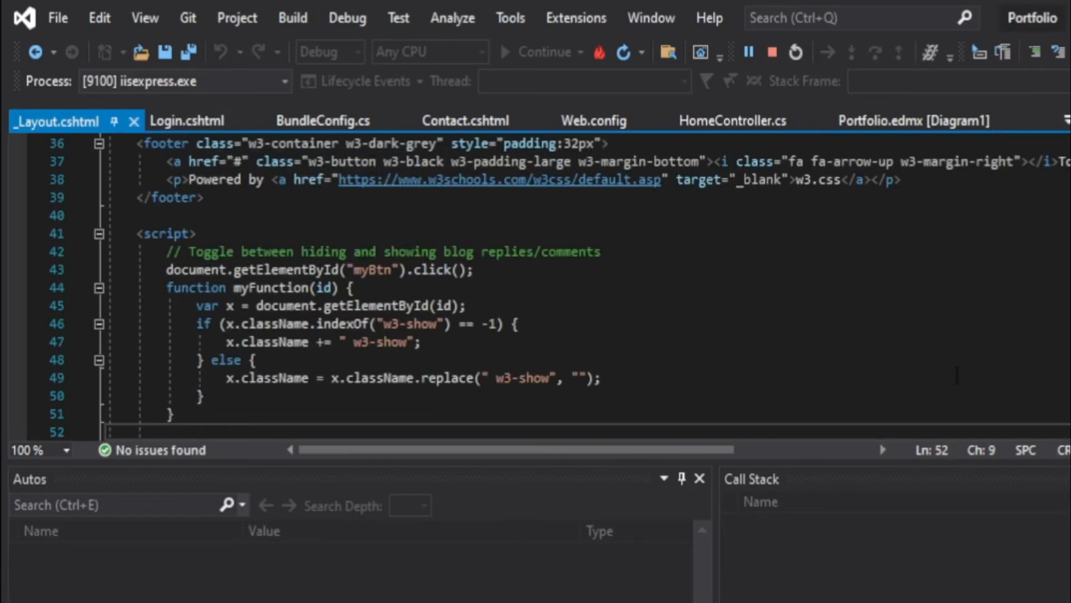
key(alt+Tab)
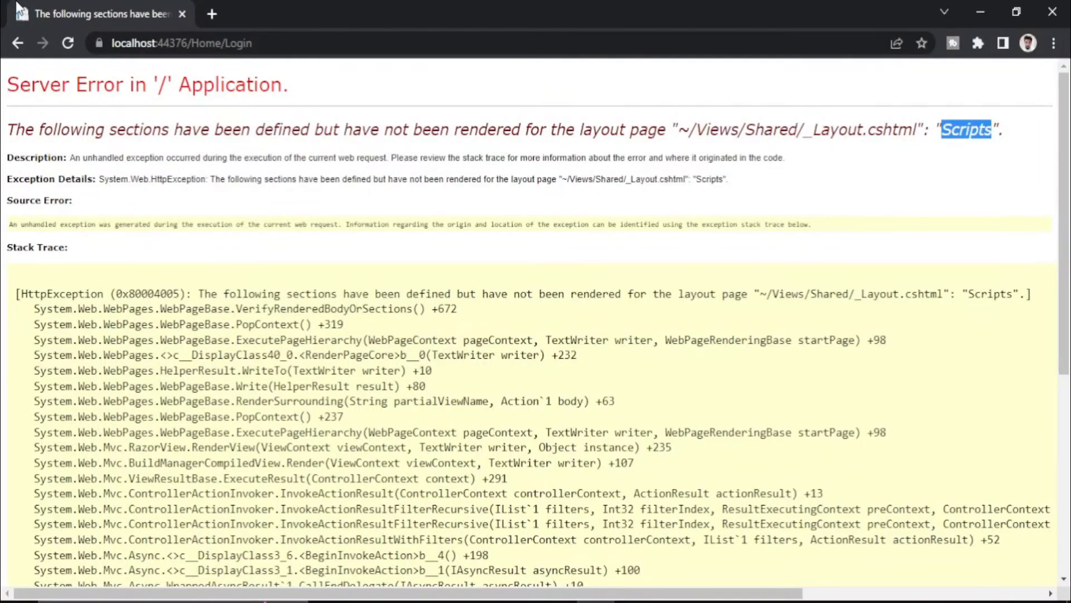
Reload localhost:44376/Home/Login so the username and password form renders.
click(70, 43)
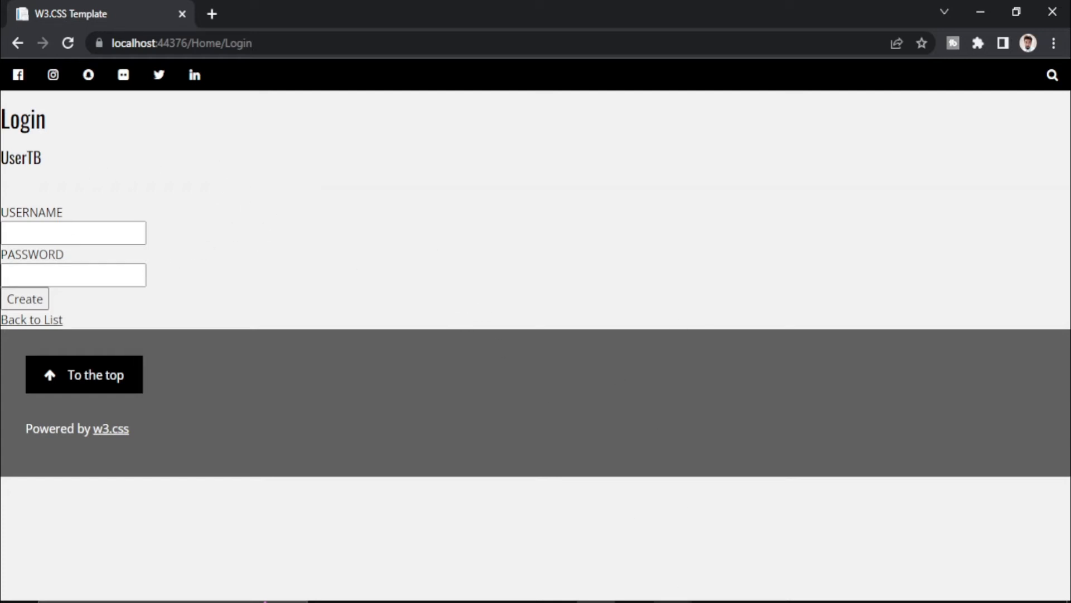
click(694, 535)
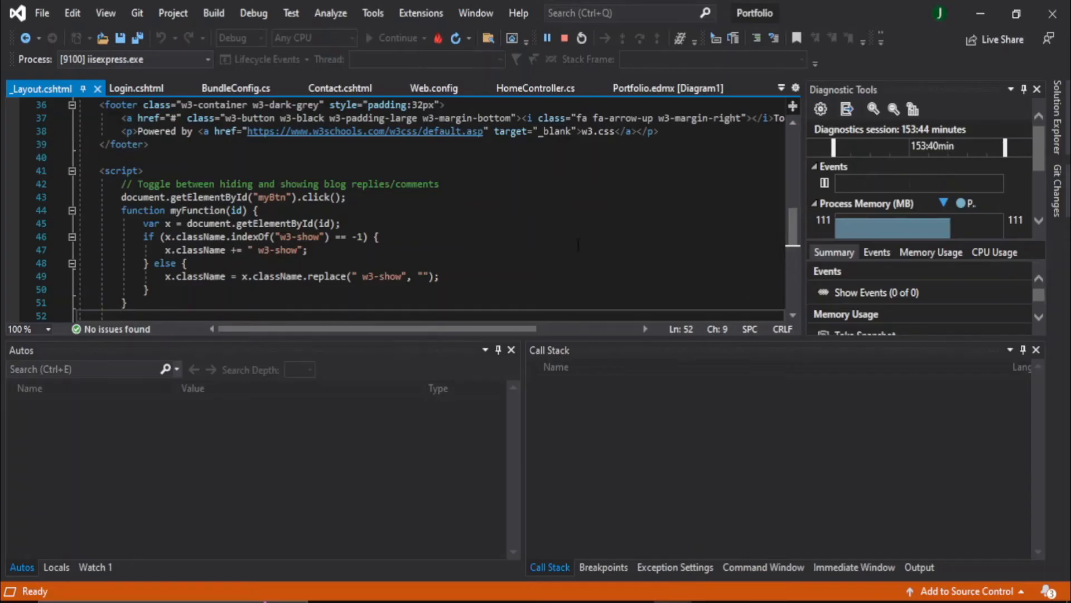
click(124, 91)
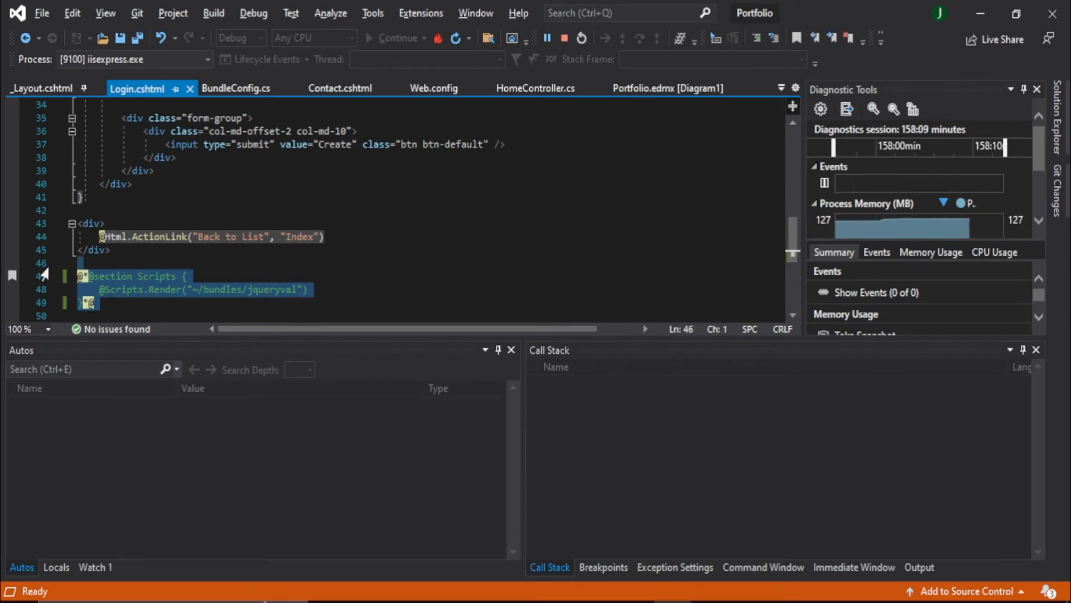
key(ctrl+k)
key(ctrl+u)
key(ctrl+s)
Reload the login page in Chrome to see the unrendered Scripts section error return.
key(alt+Tab)
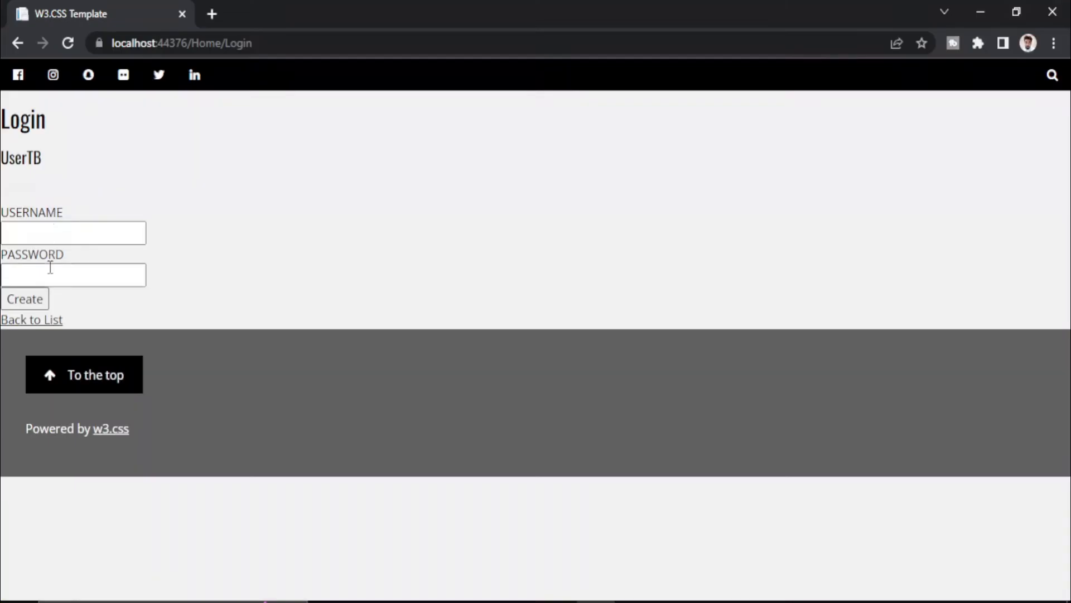
click(71, 43)
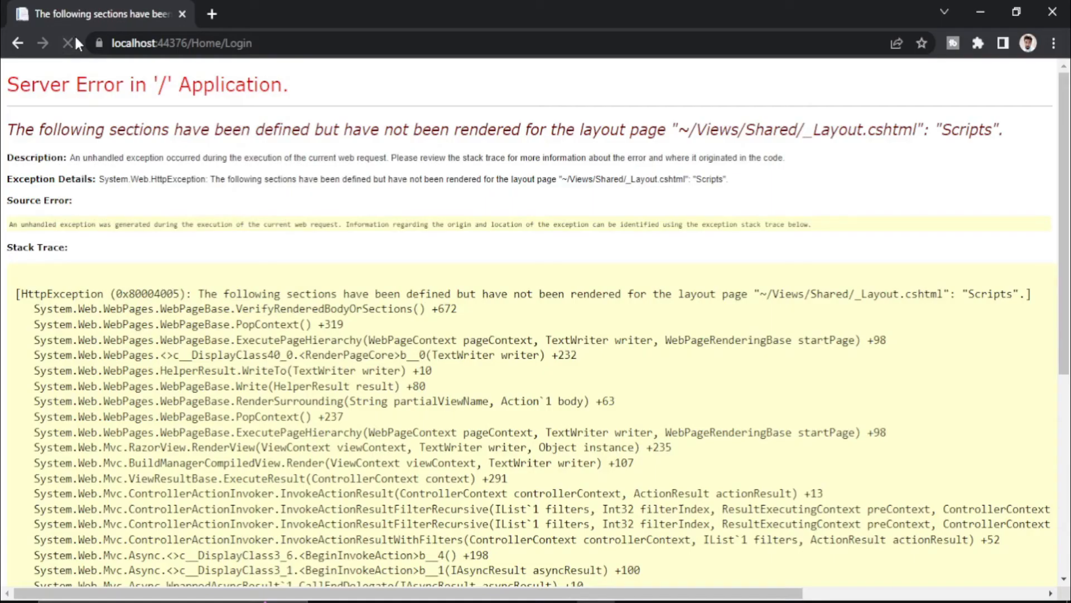
key(alt+Tab)
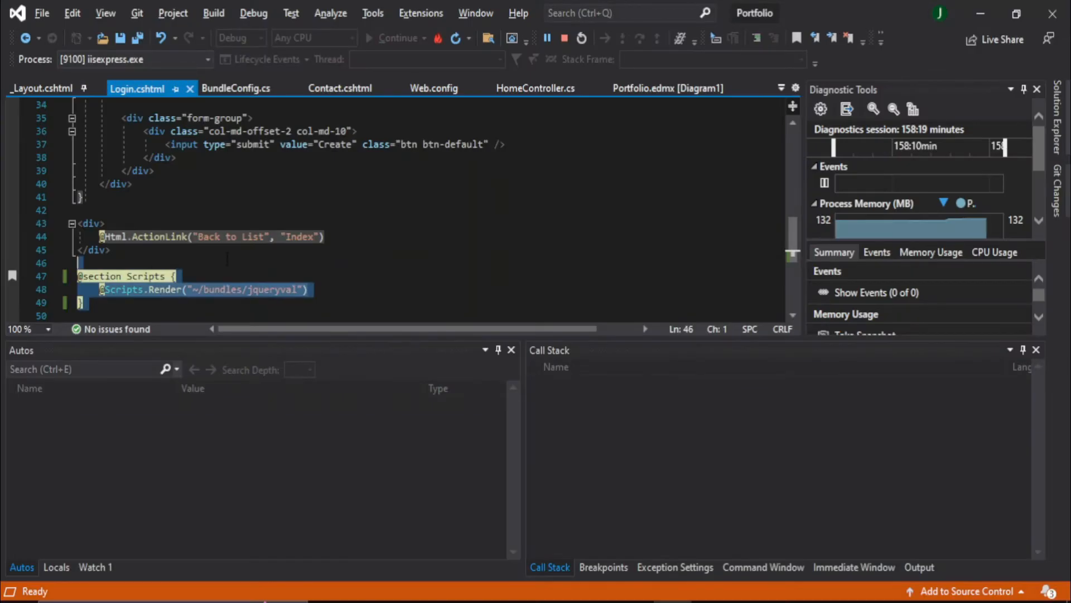
key(alt+Tab)
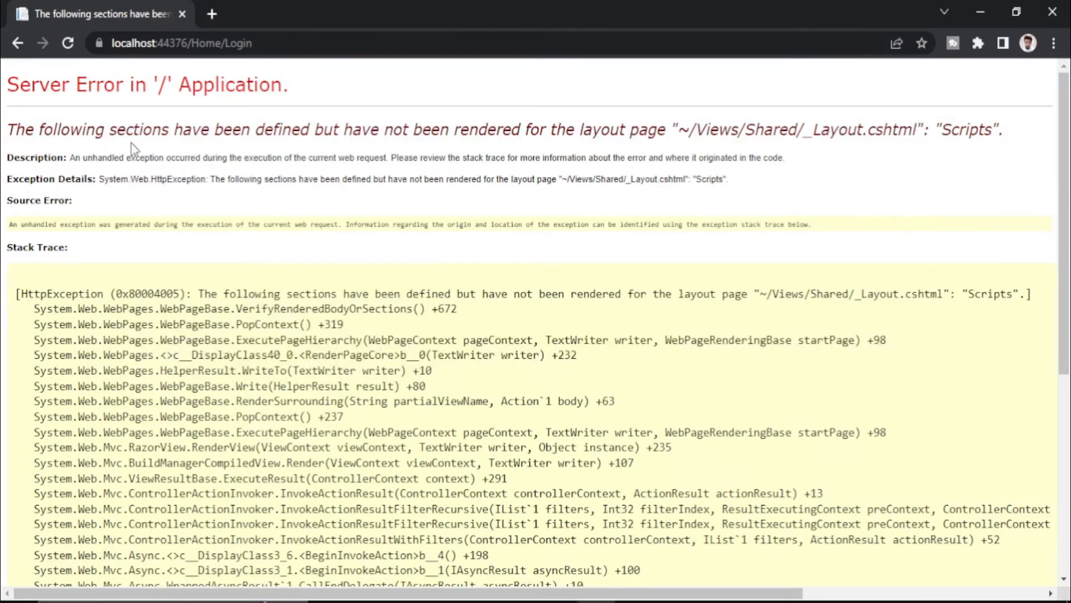
key(alt+Tab)
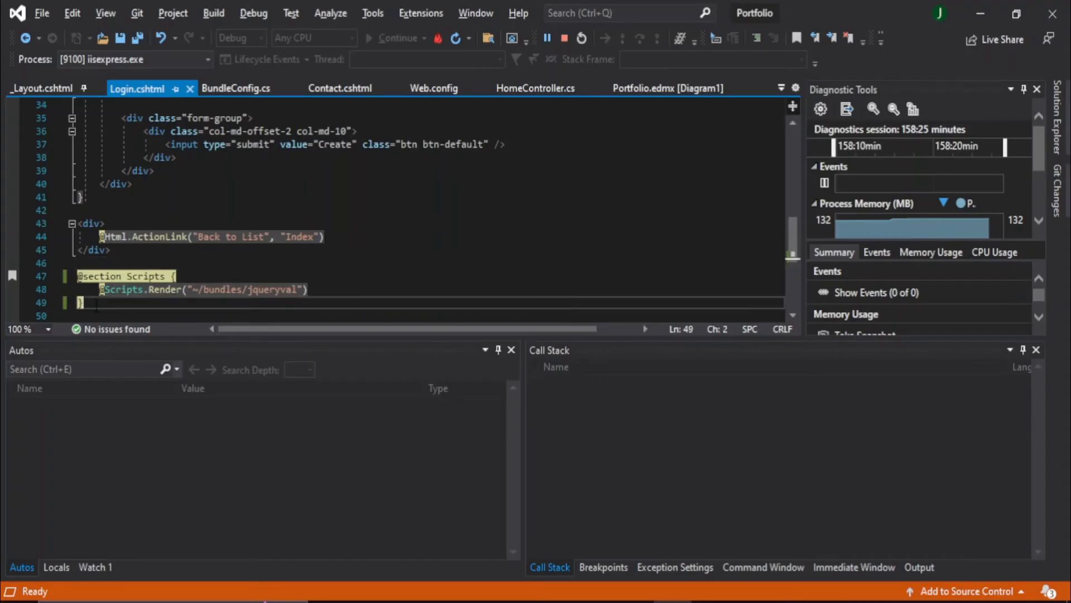
key(shift+Up)
key(shift+Up)
key(shift+Up)
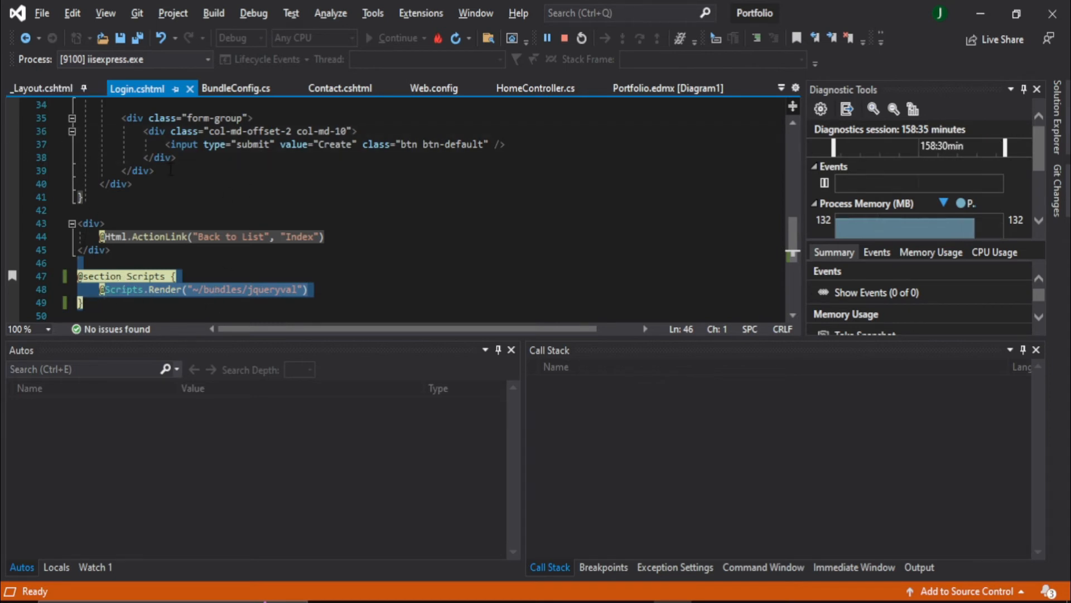
click(27, 87)
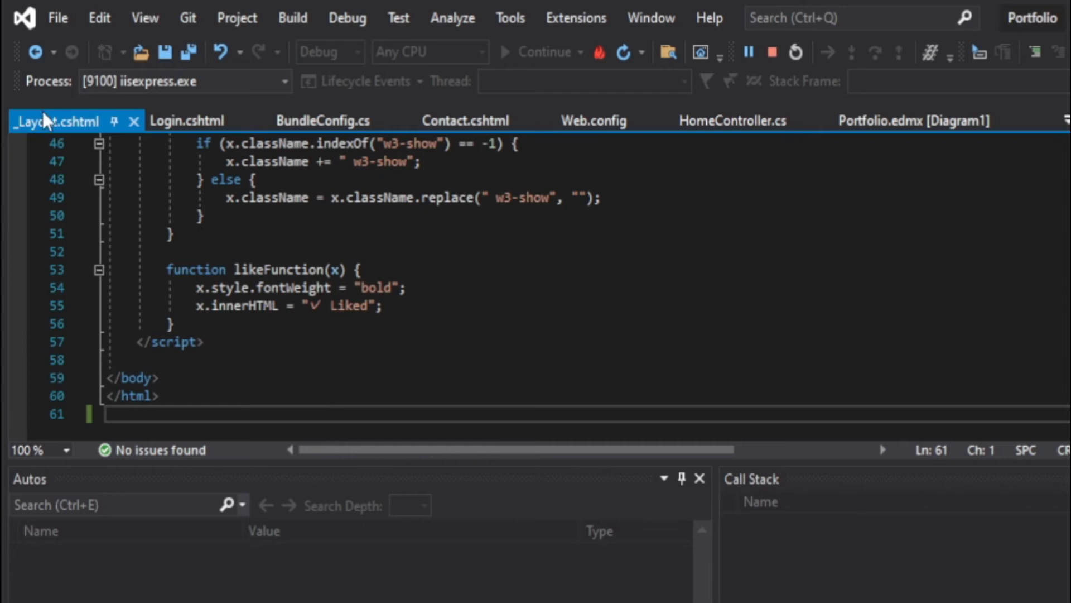
key(ctrl+v)
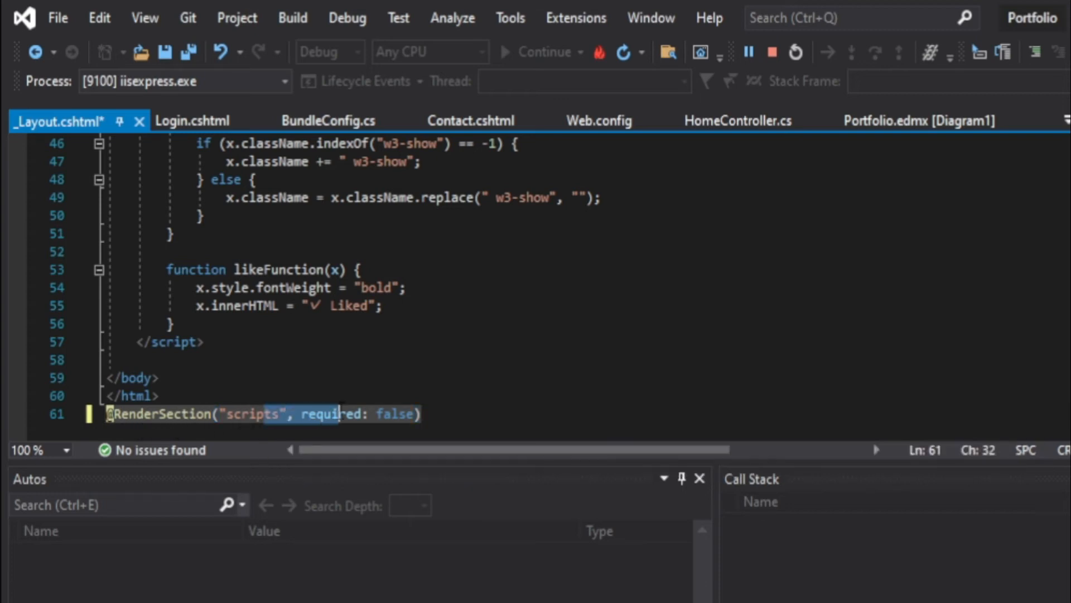
drag(416, 414, 301, 414)
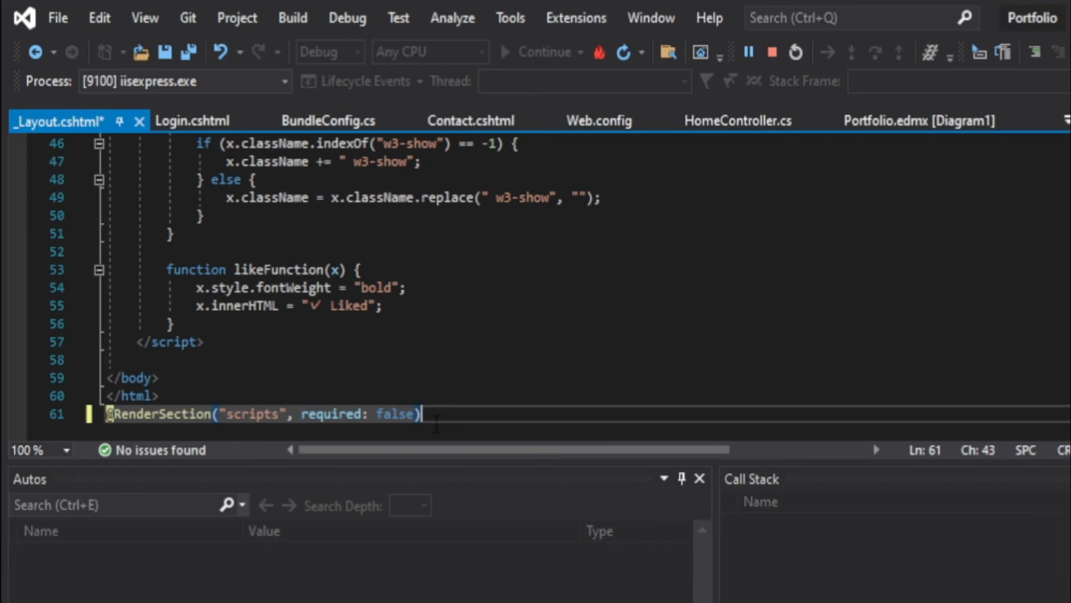
click(291, 324)
key(Up)
key(Up)
key(Up)
key(Up)
key(Up)
key(Up)
key(Up)
key(Up)
key(Up)
key(Up)
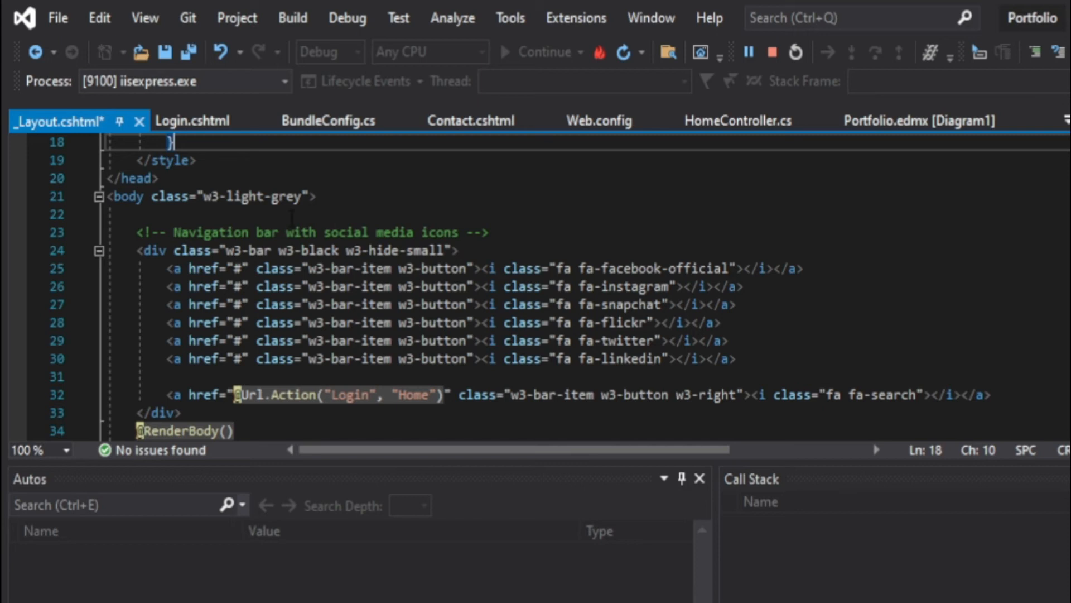
Save the _Layout.cshtml change and finish on Login.cshtml with its Scripts section shown.
key(Down)
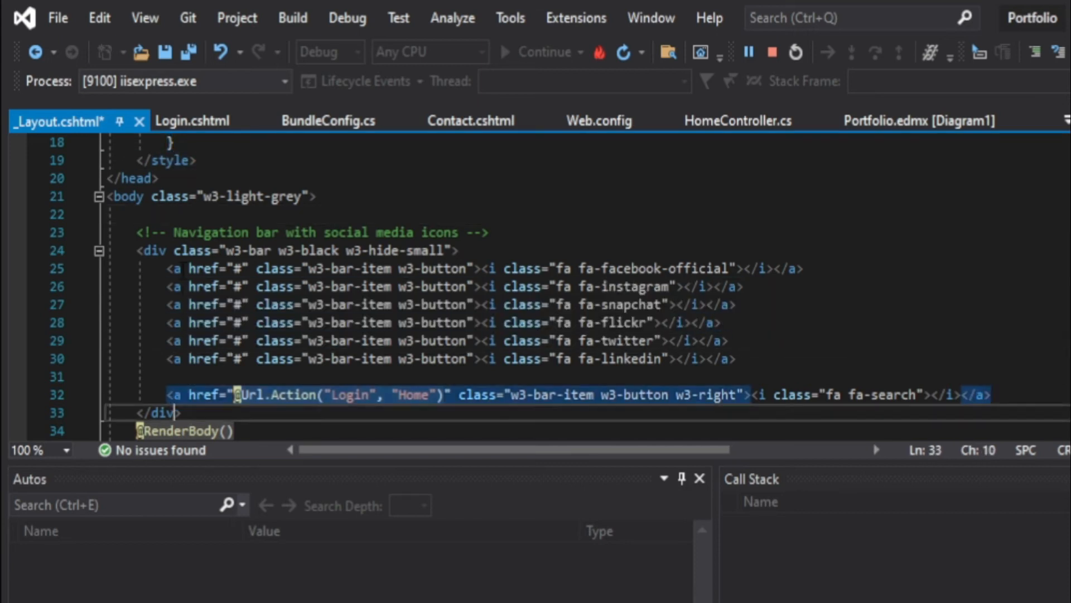
key(Down)
key(Down)
key(Down)
key(Down)
key(Down)
key(Down)
key(Down)
key(Down)
key(Down)
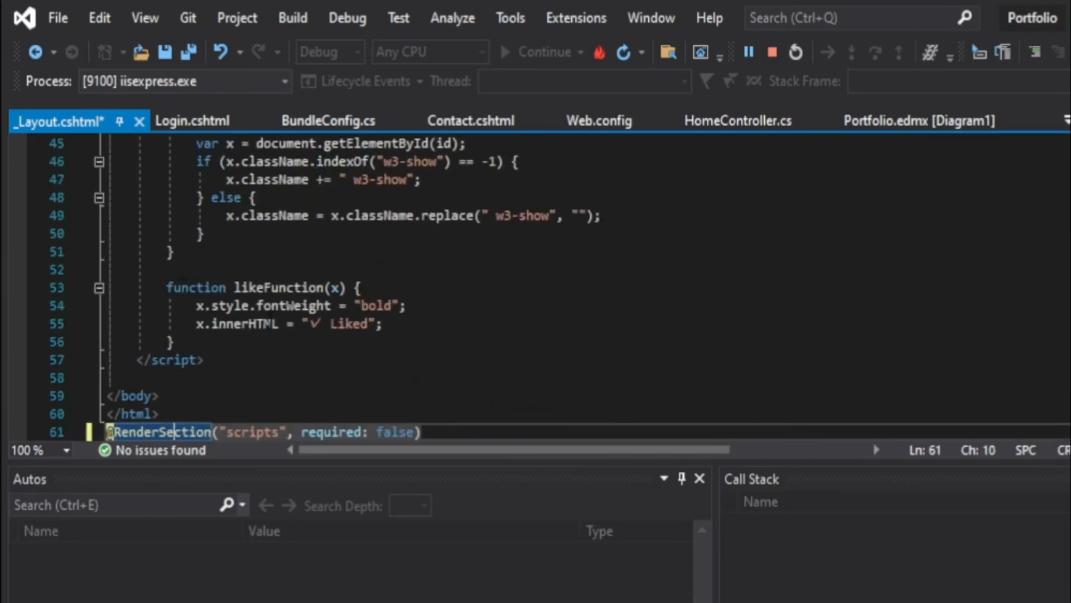
click(197, 127)
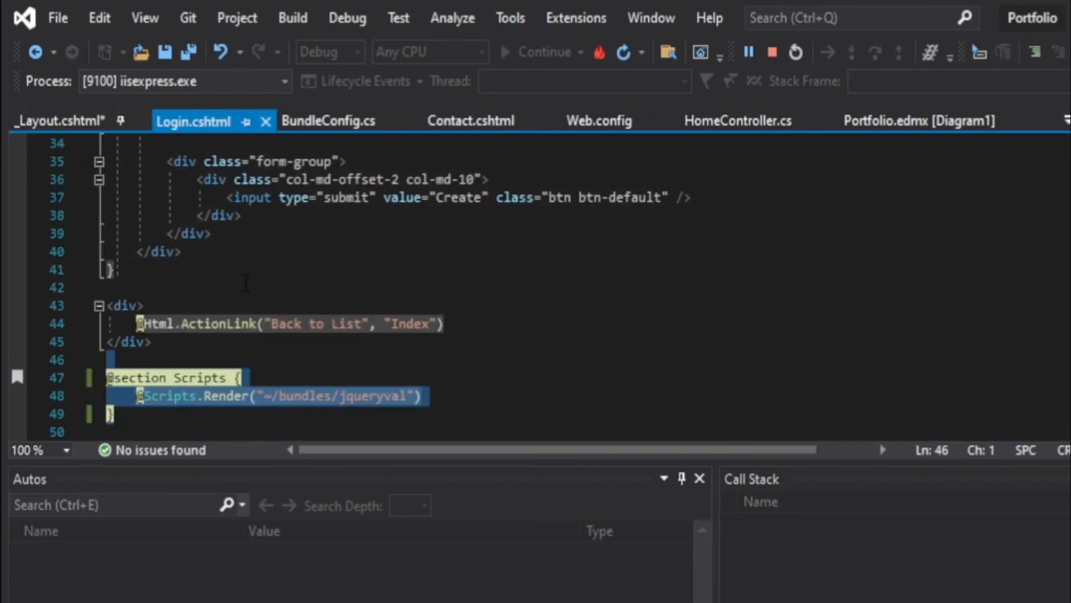
click(60, 120)
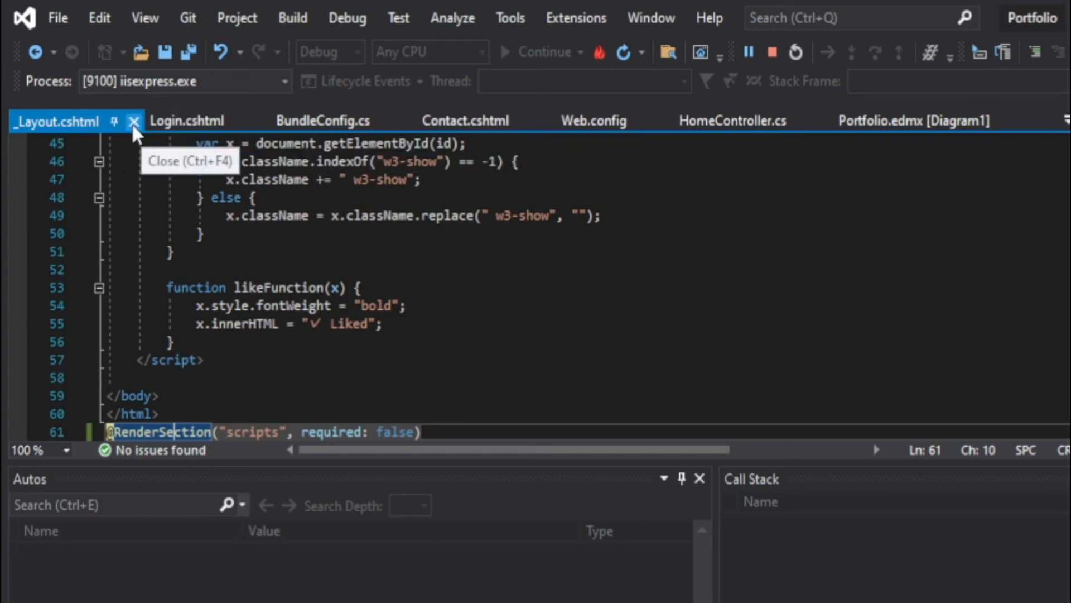
click(200, 124)
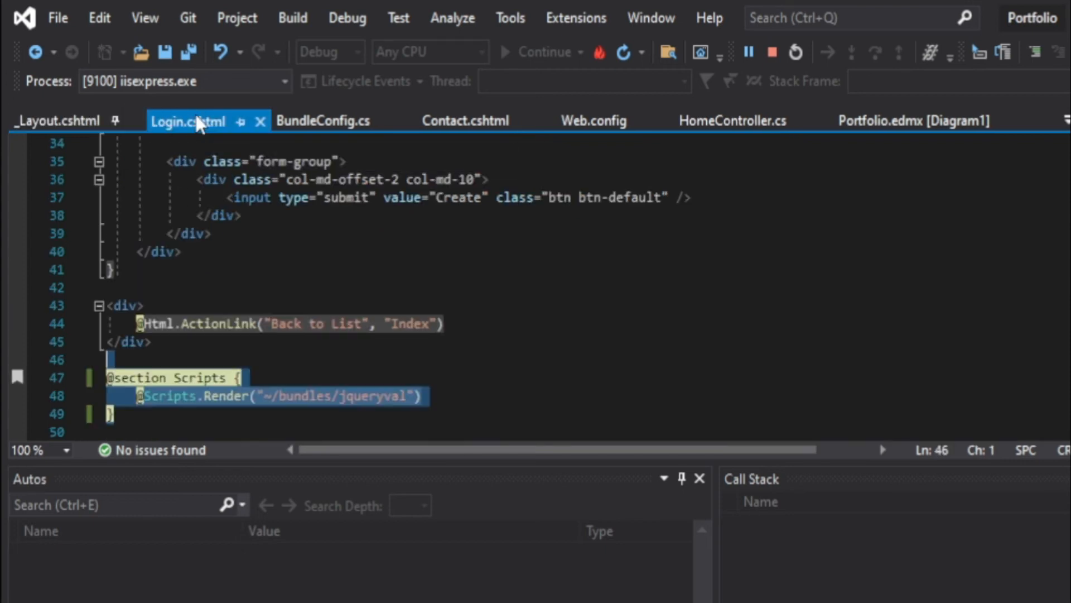
click(59, 122)
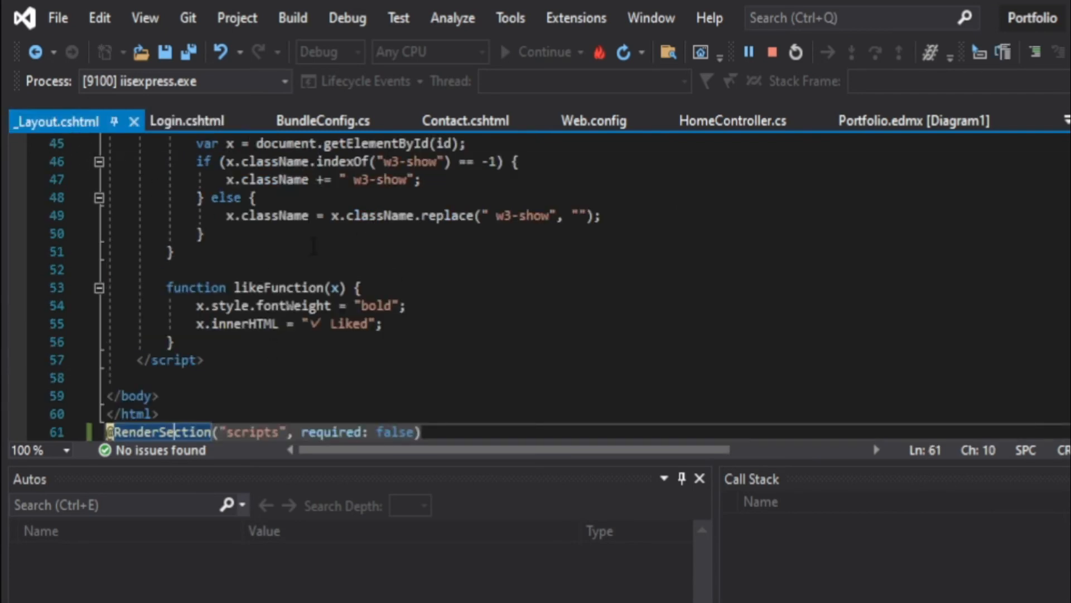
click(200, 128)
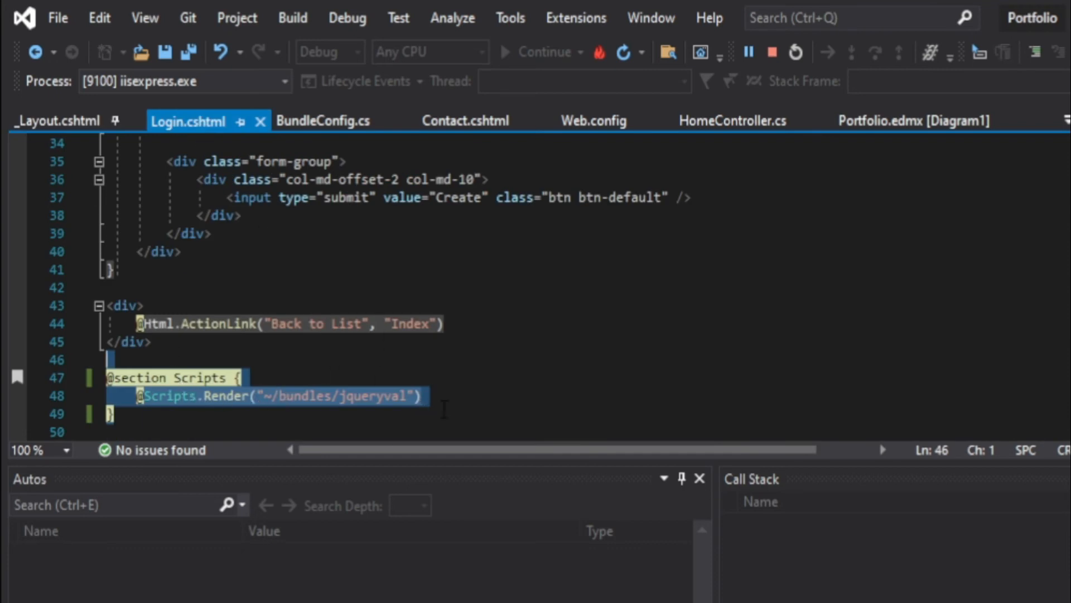
Reload the login page in Chrome to confirm the form renders with the Scripts section restored.
click(444, 414)
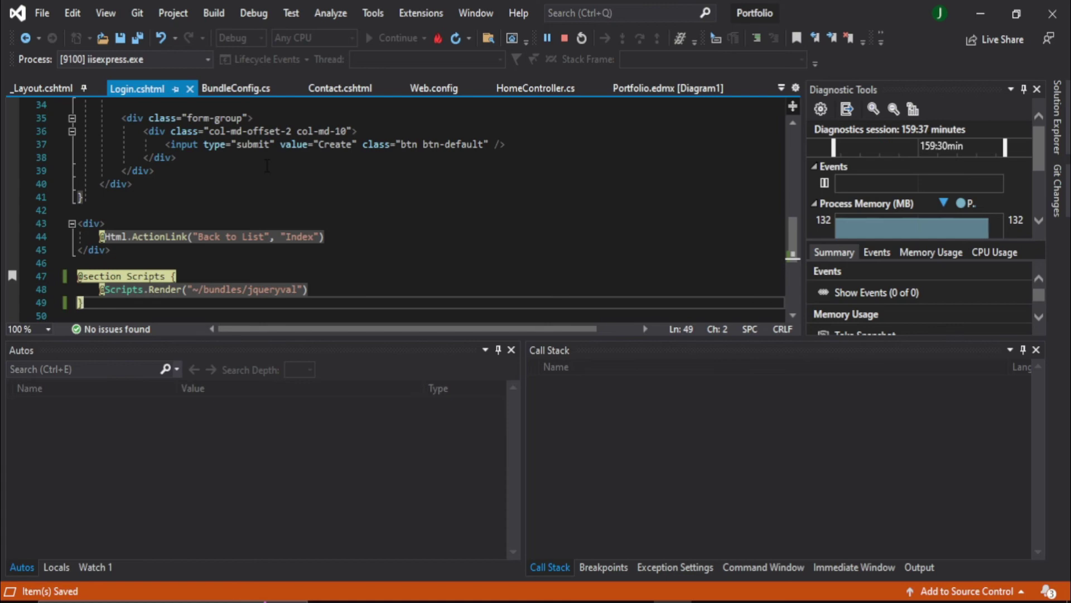
key(alt+Tab)
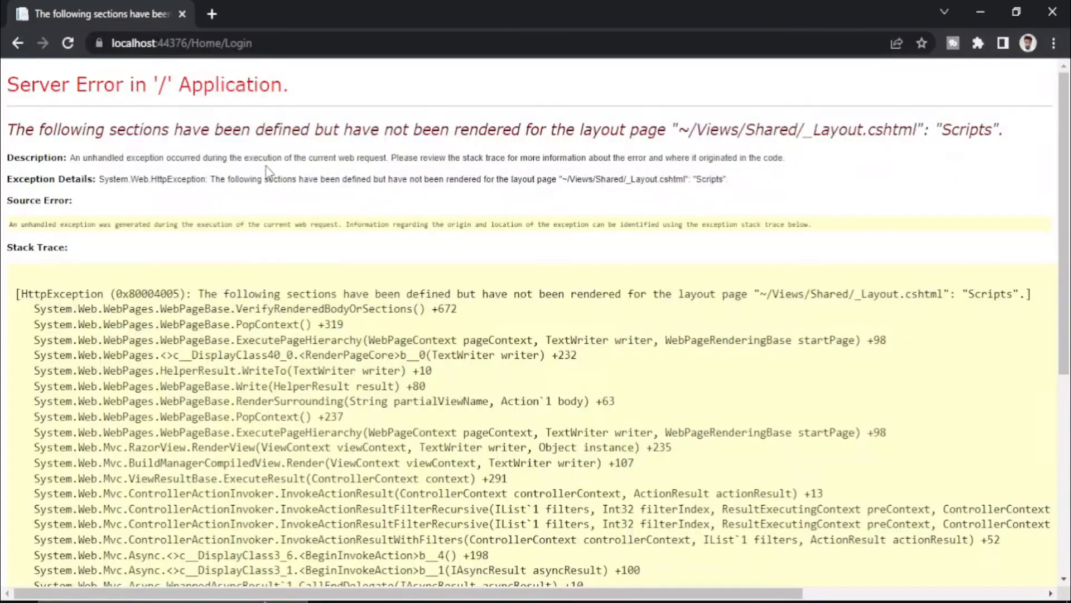
click(67, 43)
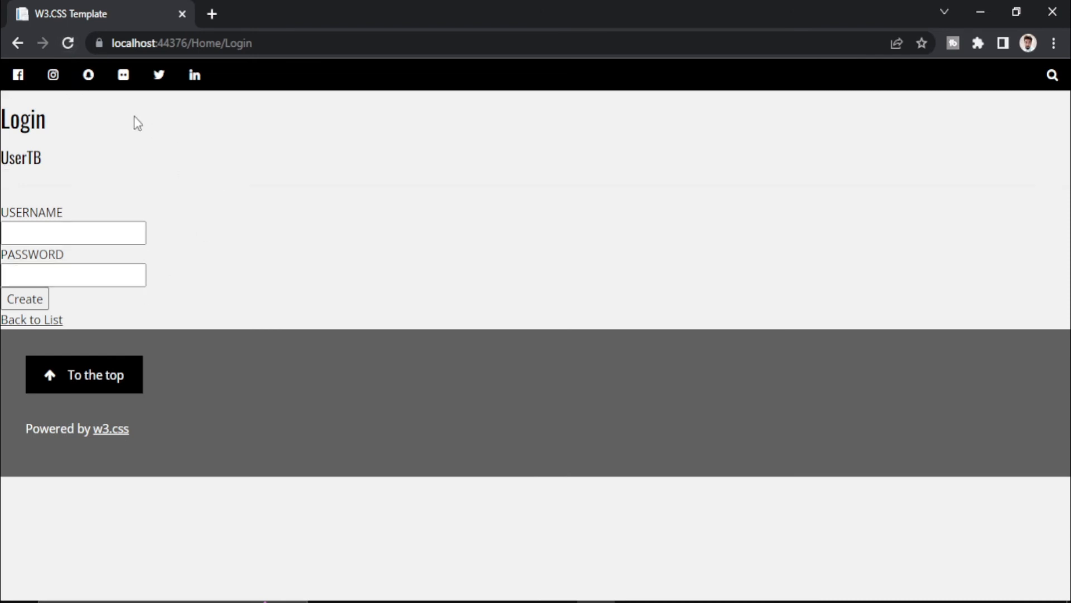
key(alt+Tab)
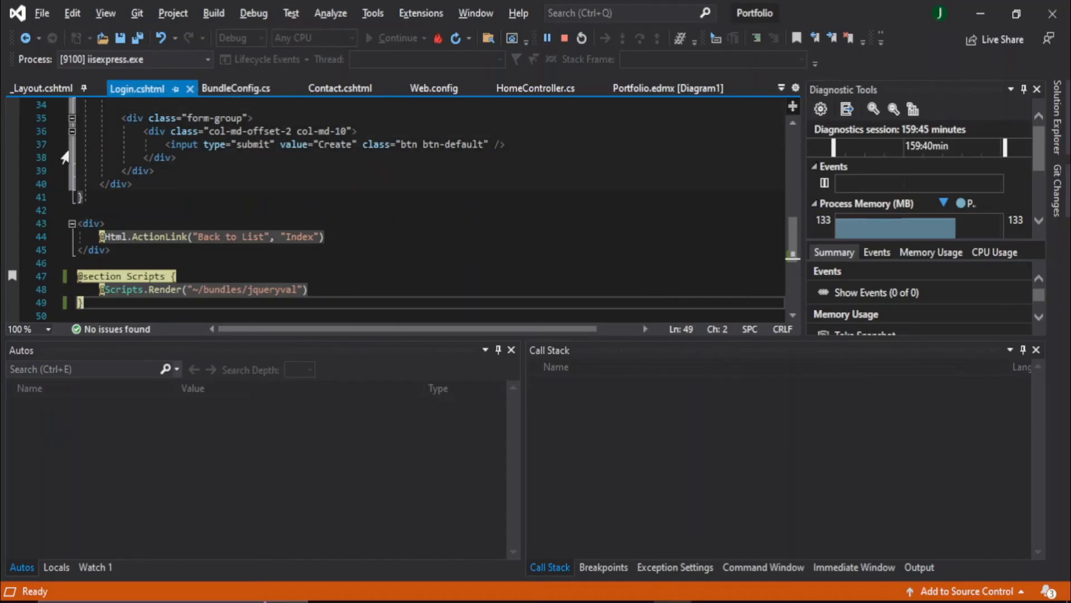
Add two empty lines after the RenderSection line in _Layout.cshtml, left unsaved.
click(43, 88)
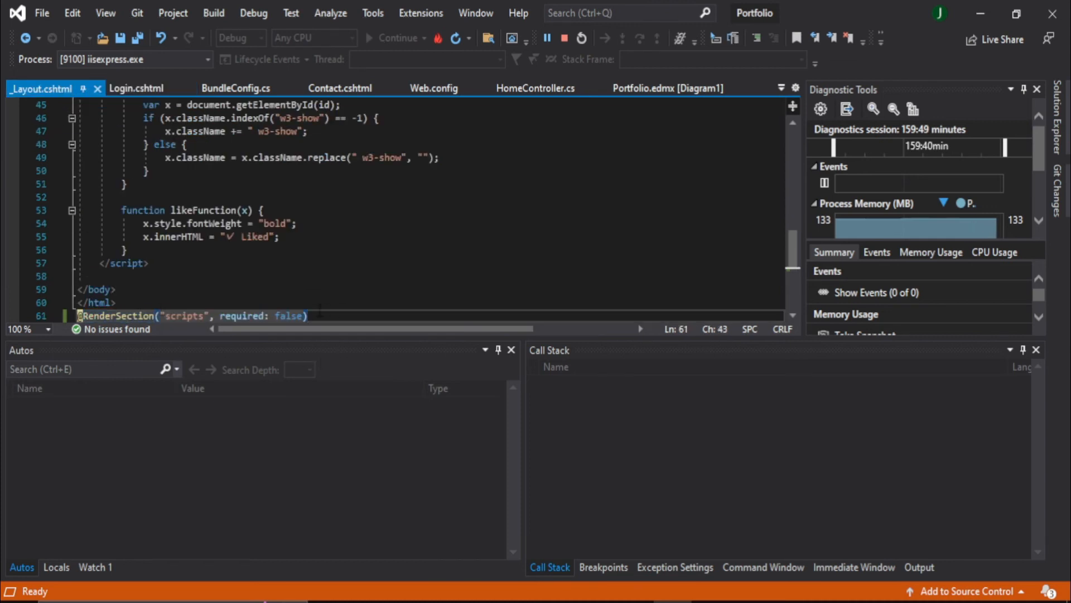
drag(308, 316, 312, 297)
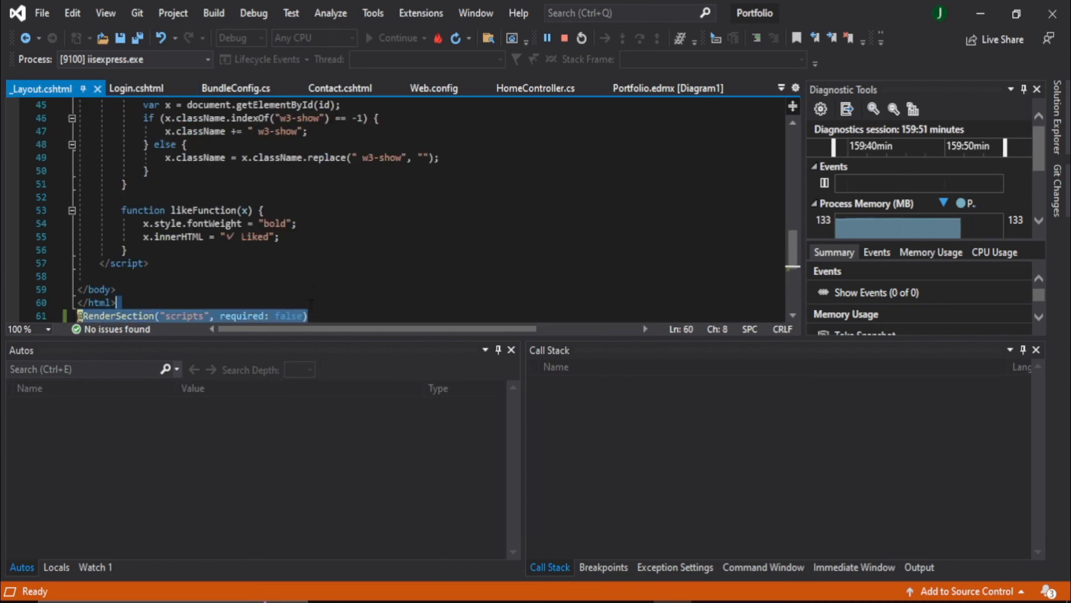
click(312, 311)
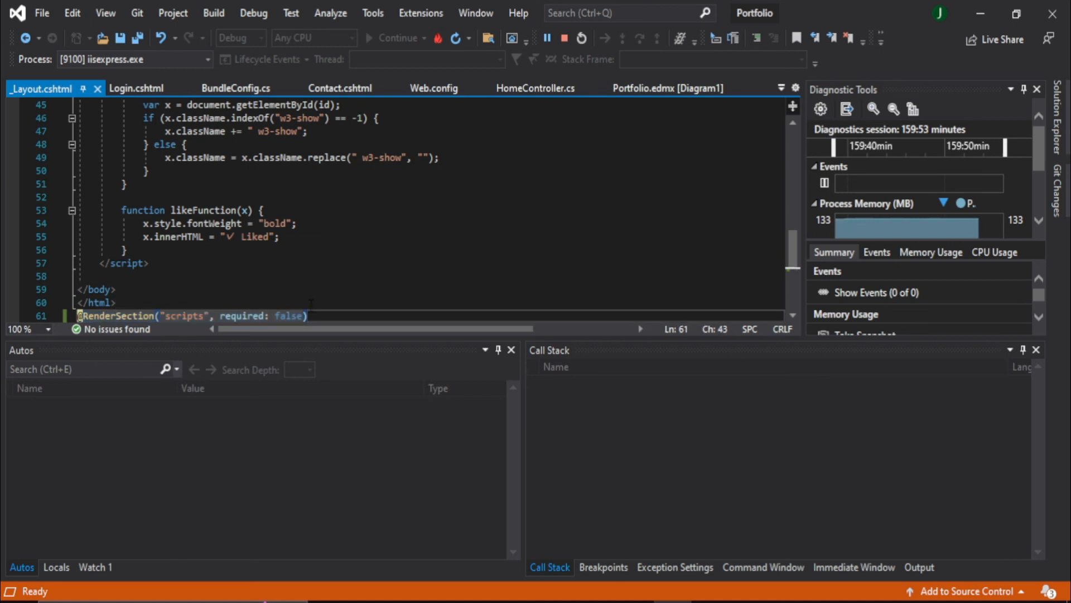
key(Return)
key(Return)
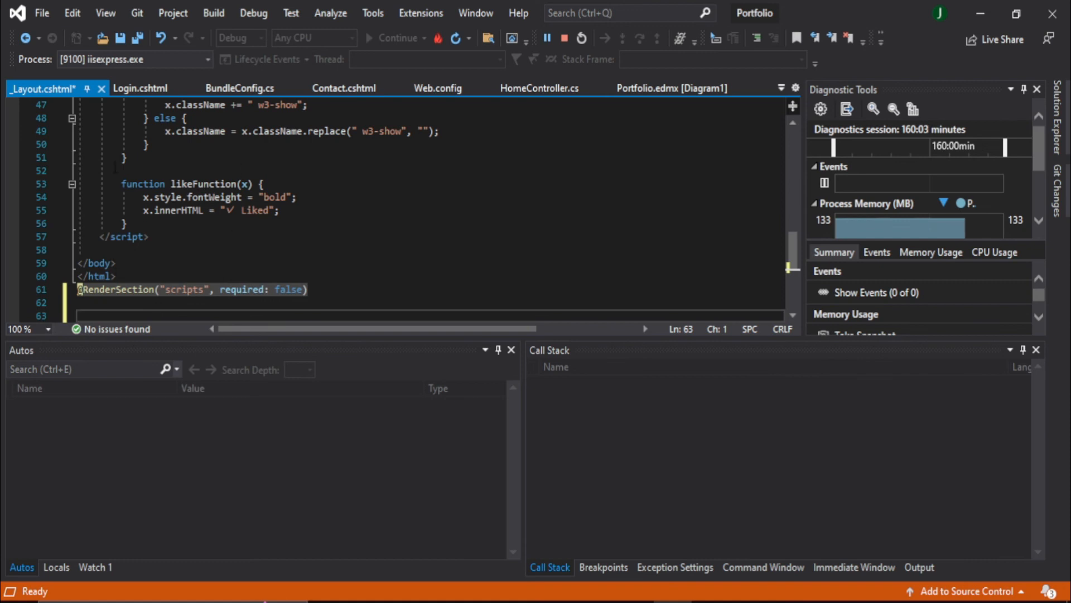
mouse_move(124, 163)
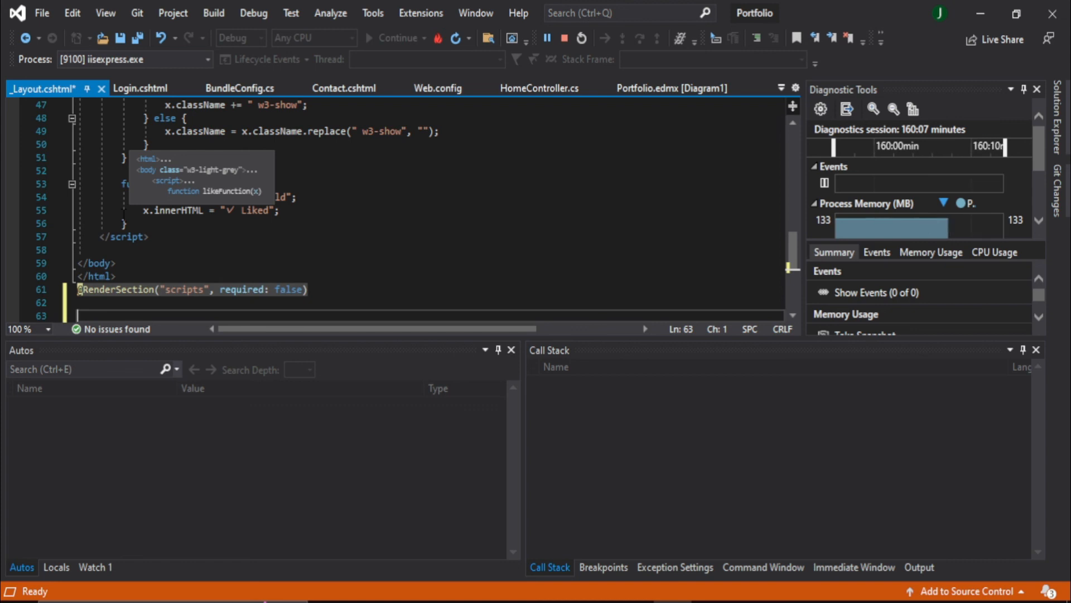
click(132, 91)
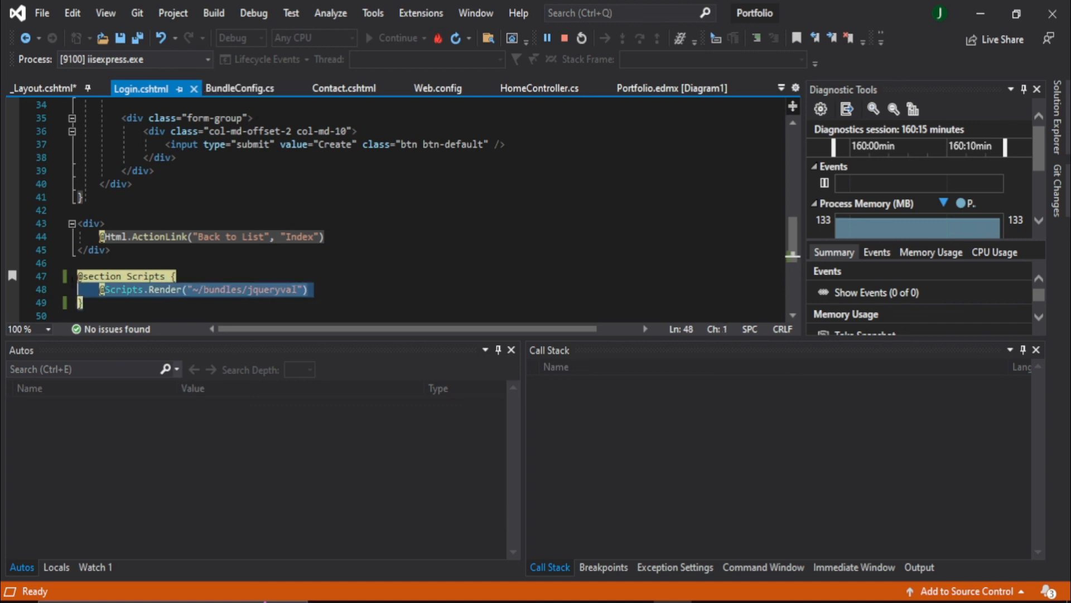
drag(80, 303, 64, 279)
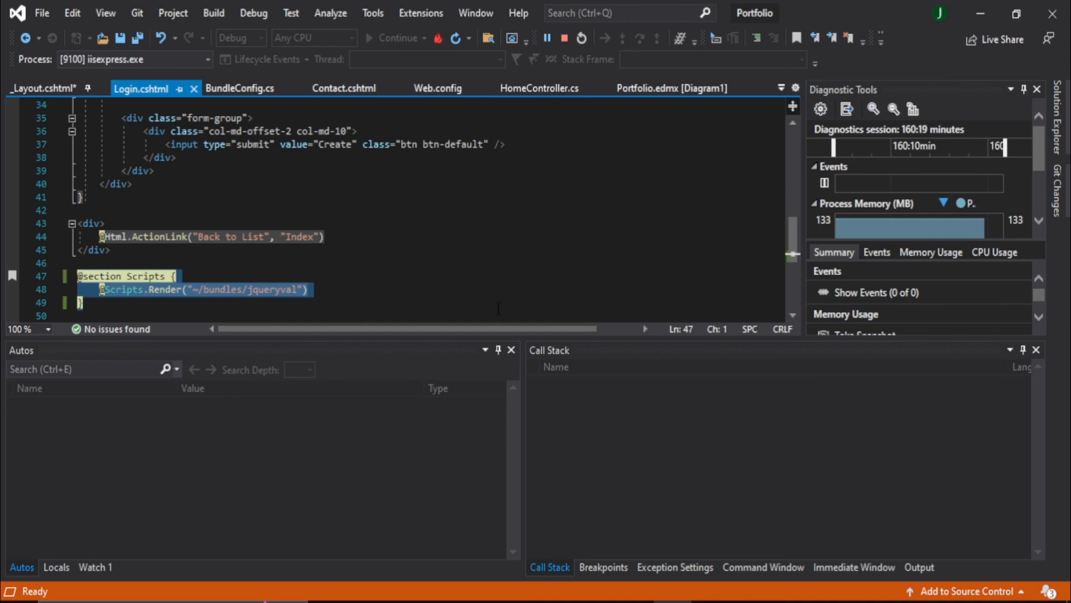
key(alt+Tab)
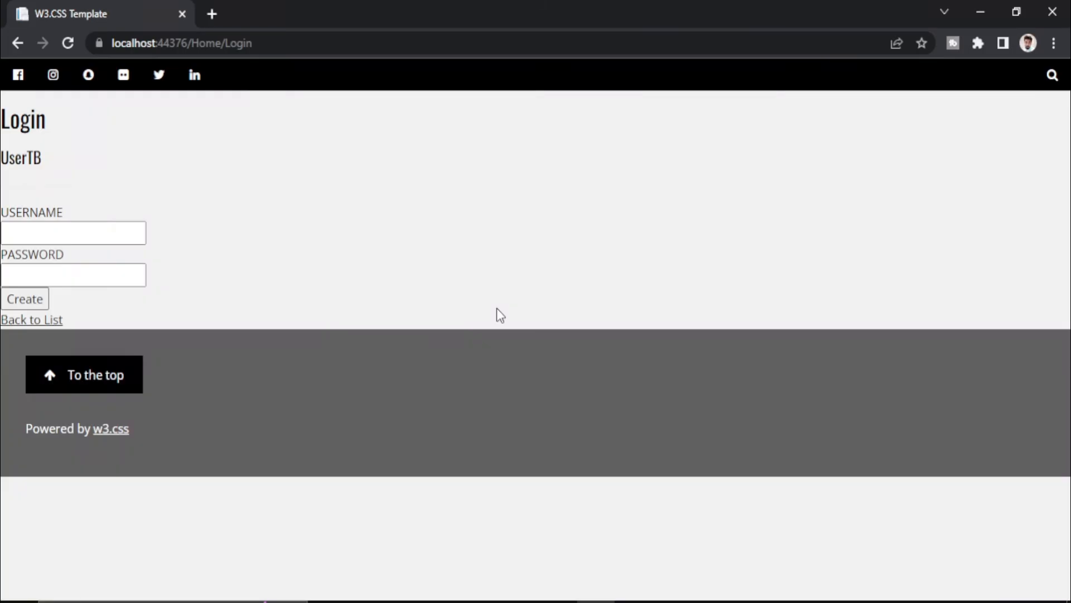
key(alt+Tab)
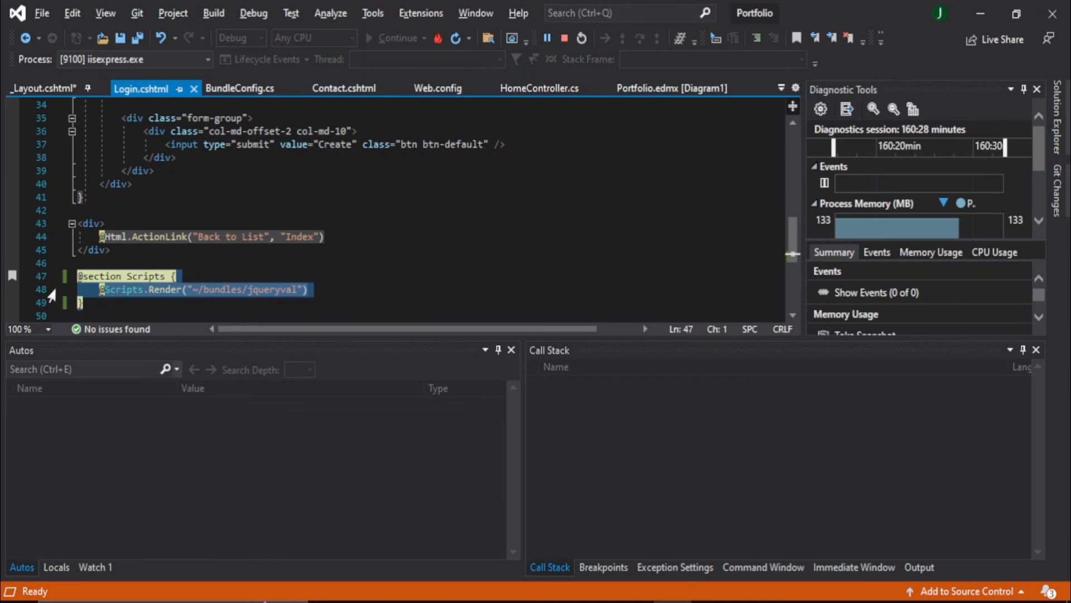